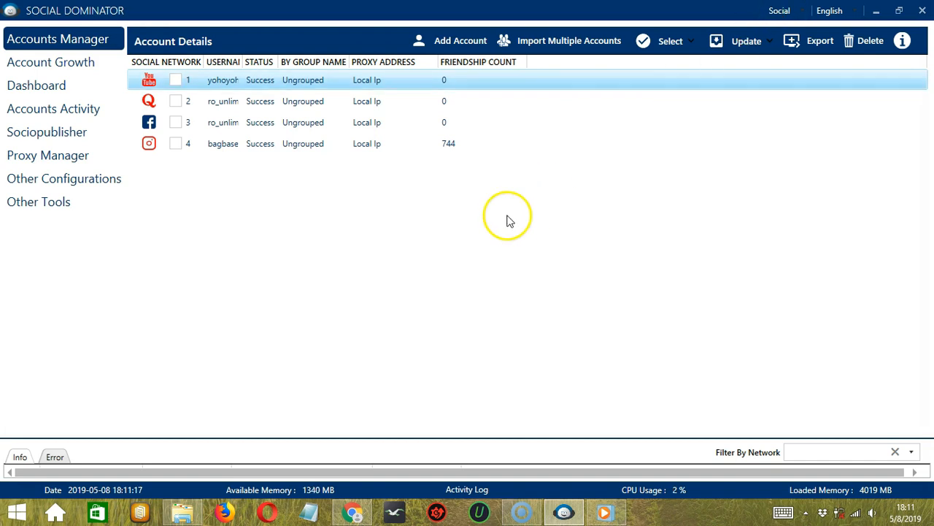
Step: Create a new Sociopublisher campaign and enter "Happy" as the description of a single post
{"action": "left_click", "coordinate": [67, 138]}
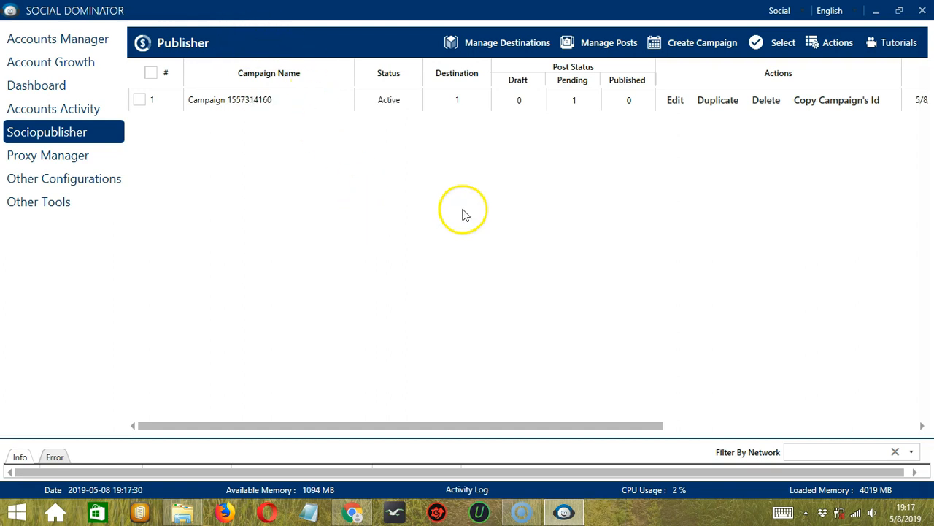
{"action": "left_click", "coordinate": [693, 44]}
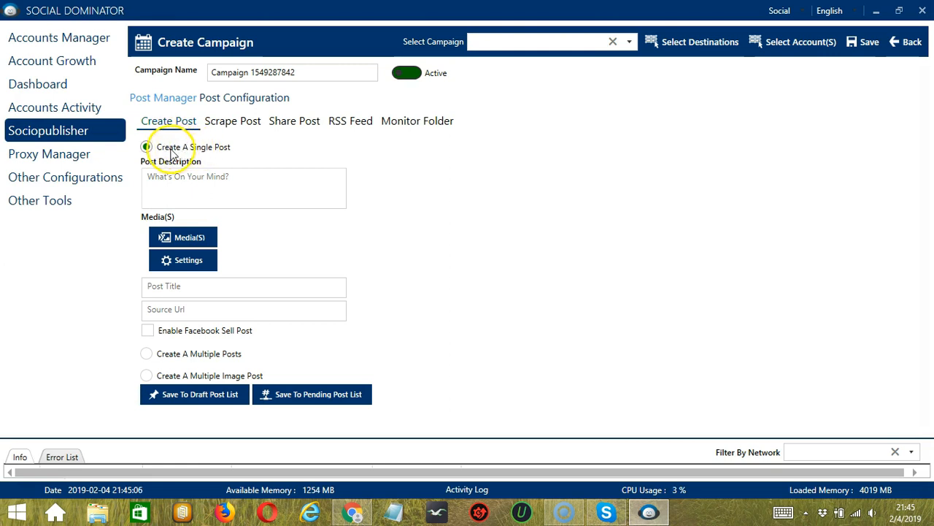
{"action": "left_click", "coordinate": [215, 177]}
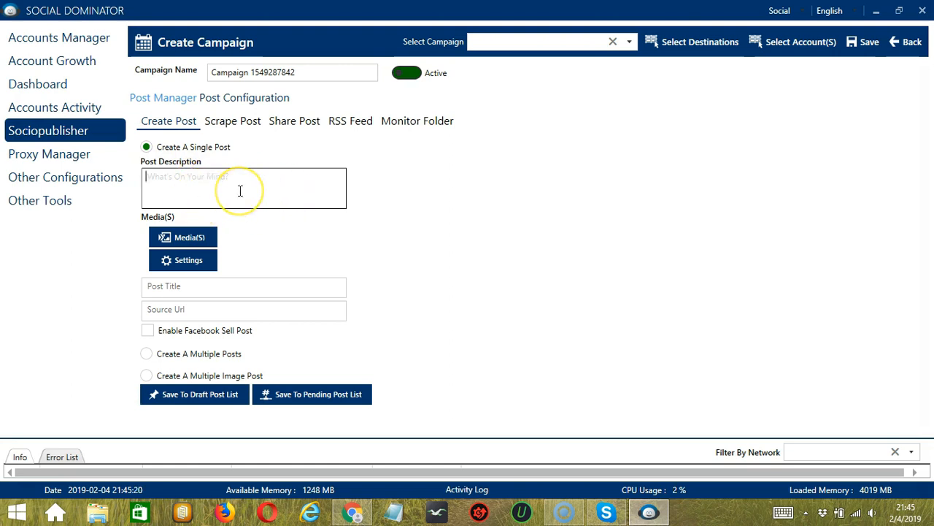
{"action": "left_click", "coordinate": [234, 192]}
{"action": "type", "text": "Happy"}
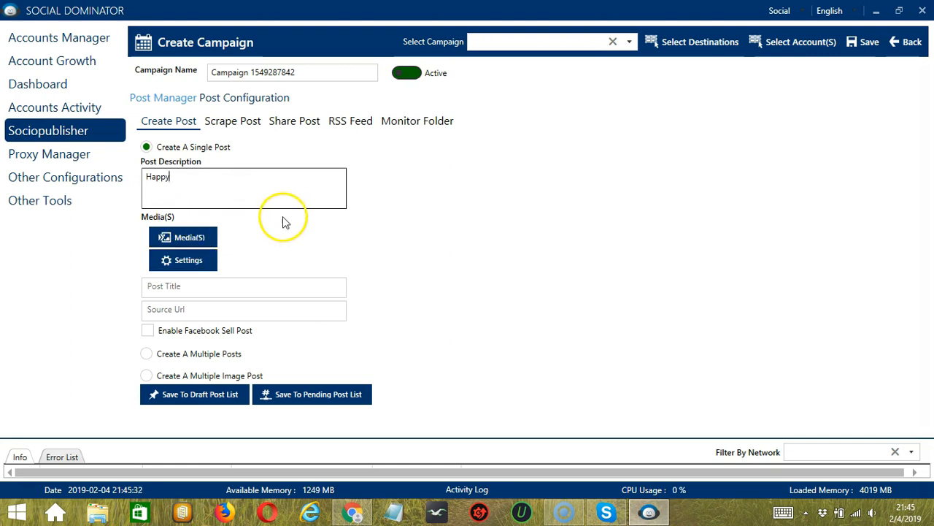
Step: Attach the image youtube.png from the Desktop folder to the single post
{"action": "left_click", "coordinate": [201, 238]}
{"action": "scroll", "coordinate": [238, 313], "scroll_direction": "down", "scroll_amount": 3}
{"action": "scroll", "coordinate": [240, 313], "scroll_direction": "down", "scroll_amount": 1}
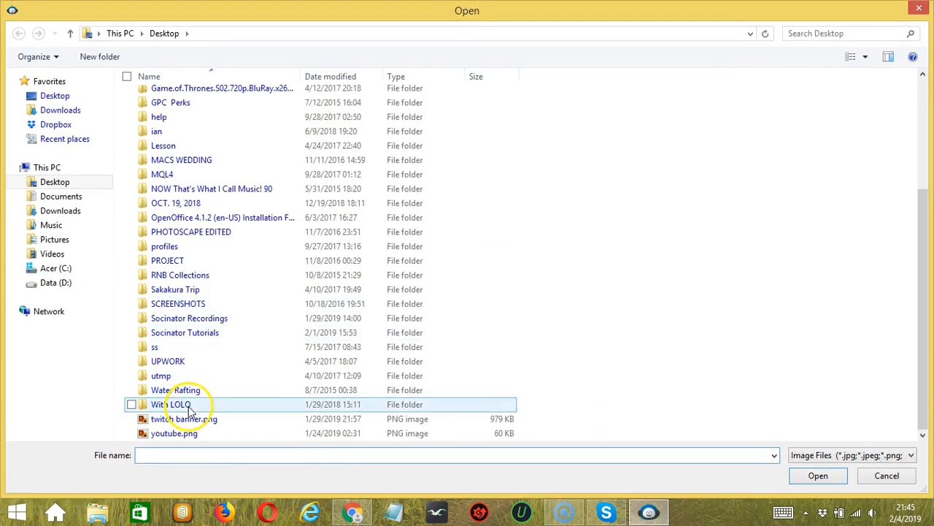
{"action": "left_click", "coordinate": [194, 434]}
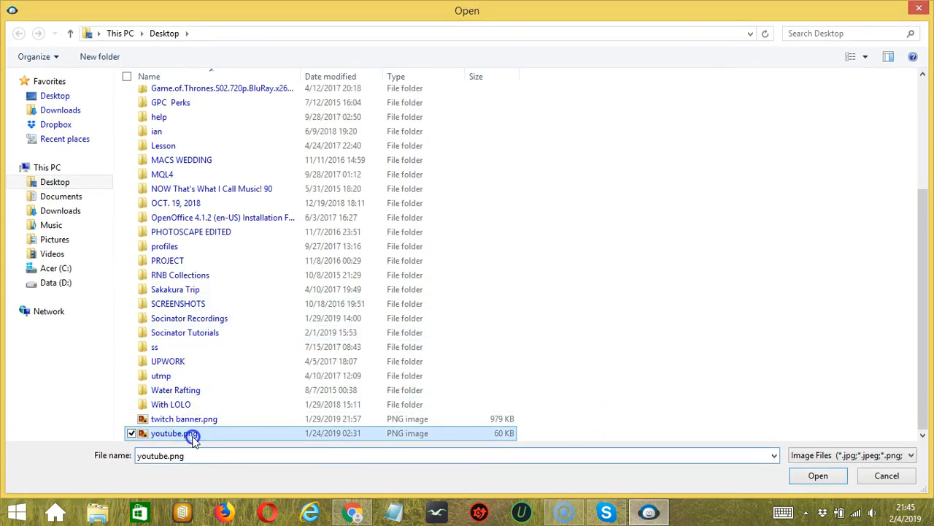
{"action": "left_click", "coordinate": [815, 474]}
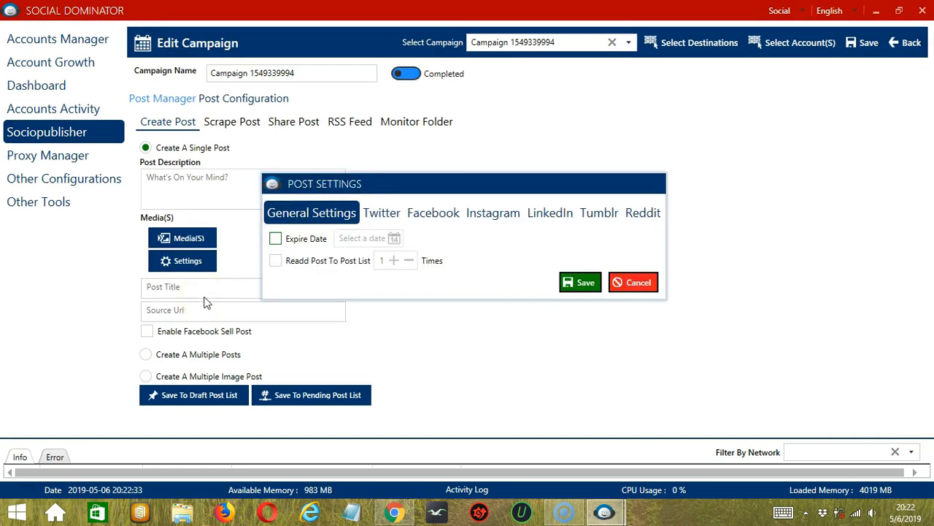
Step: In the Facebook post settings, enable turning off sell post comments, posting as story and replacing post descriptions, and save
{"action": "left_click", "coordinate": [430, 216]}
{"action": "left_click", "coordinate": [273, 235]}
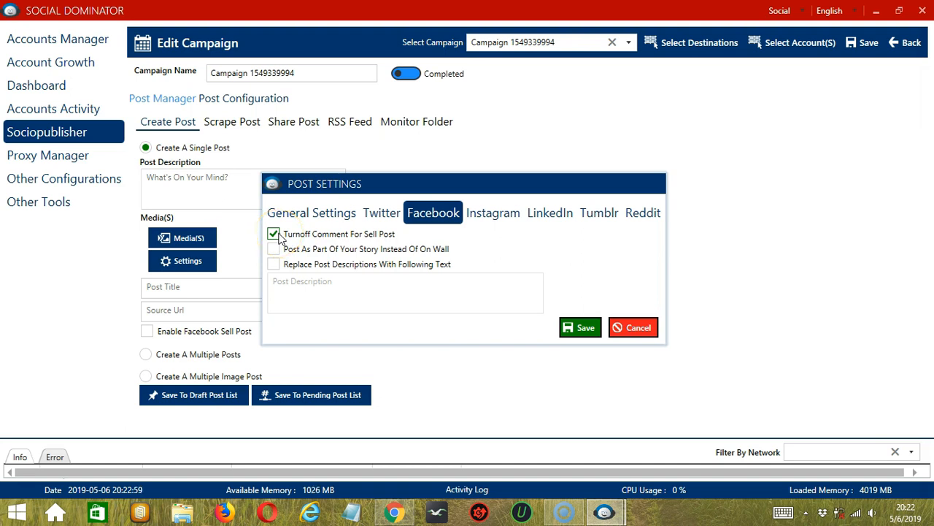
{"action": "left_click", "coordinate": [274, 249]}
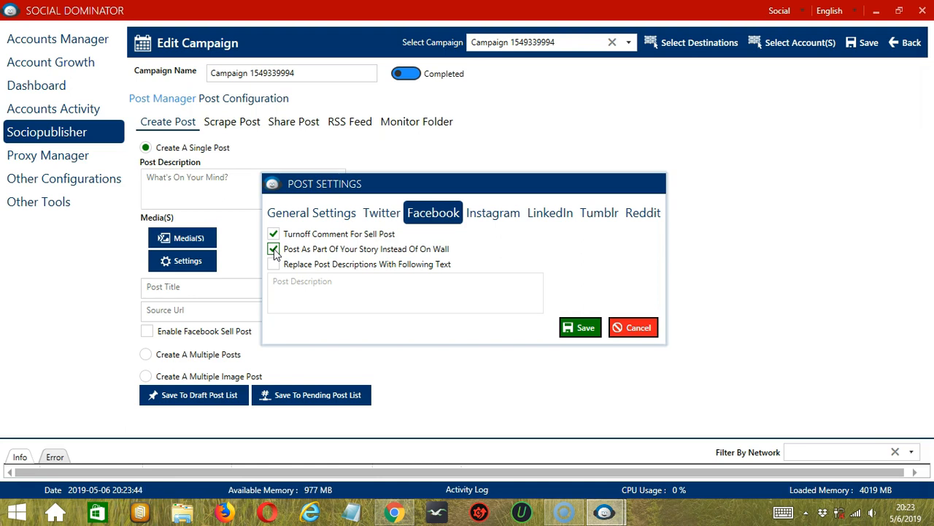
{"action": "left_click", "coordinate": [273, 266]}
{"action": "left_click", "coordinate": [386, 514]}
{"action": "left_click", "coordinate": [293, 273]}
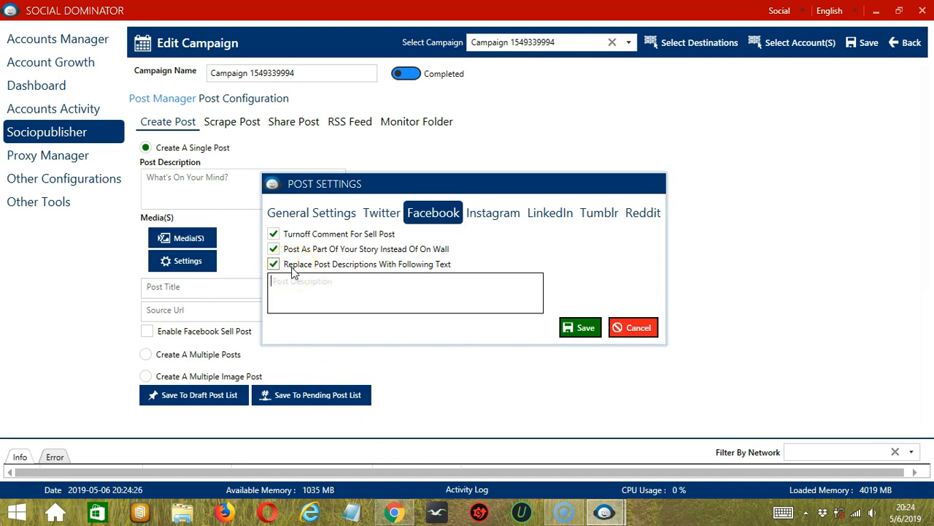
{"action": "left_click", "coordinate": [292, 290]}
{"action": "left_click", "coordinate": [293, 284]}
{"action": "left_click", "coordinate": [578, 327]}
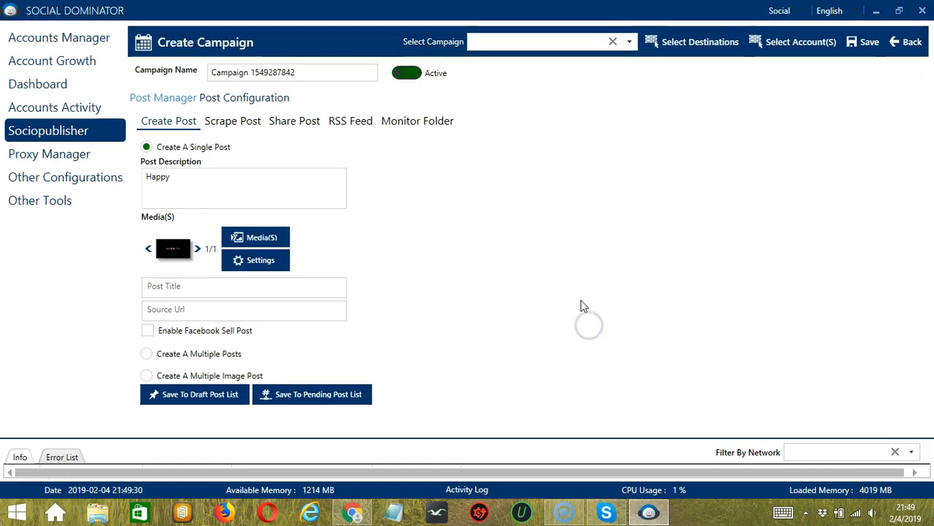
Step: Enable the Facebook sell post option below the title and source URL, and go to the field for the item being sold
{"action": "left_click", "coordinate": [223, 289]}
{"action": "left_click", "coordinate": [245, 304]}
{"action": "left_click", "coordinate": [148, 332]}
{"action": "left_click", "coordinate": [147, 332]}
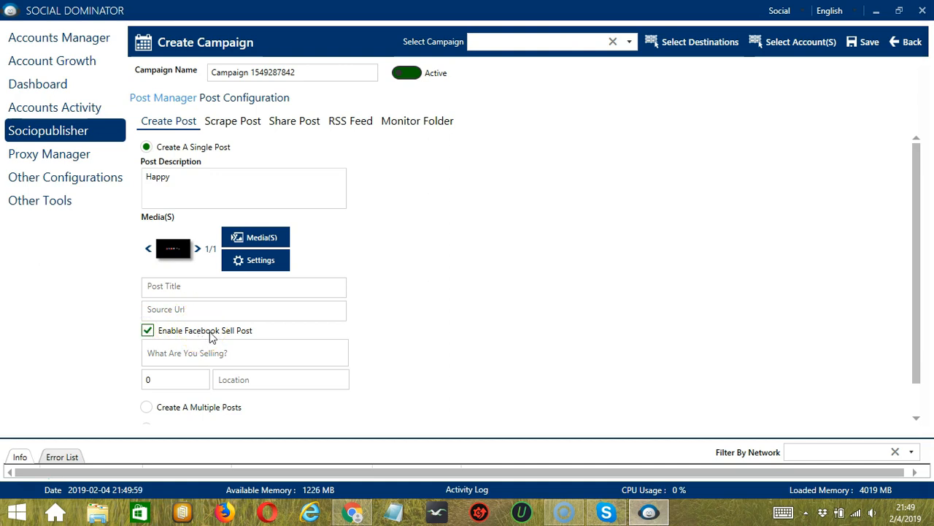
{"action": "left_click", "coordinate": [271, 345]}
{"action": "left_click", "coordinate": [181, 351]}
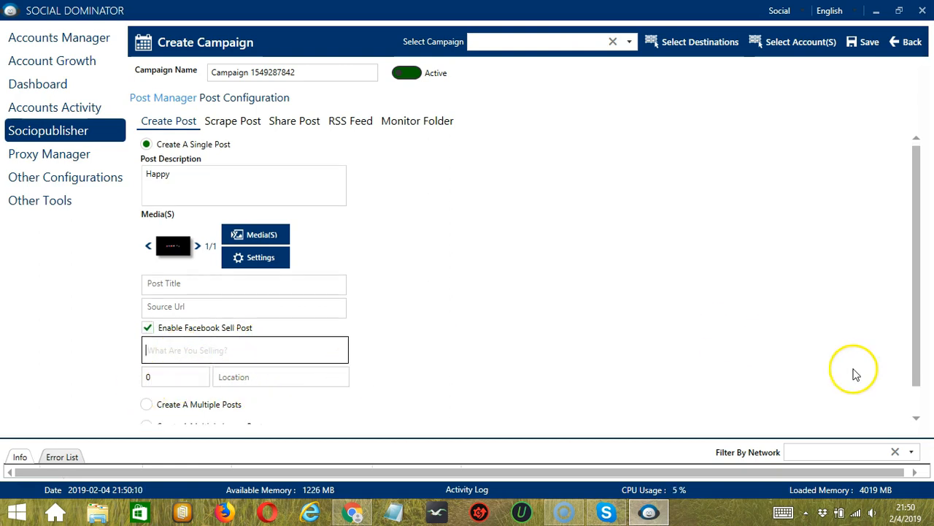
{"action": "scroll", "coordinate": [428, 199], "scroll_direction": "down", "scroll_amount": 1}
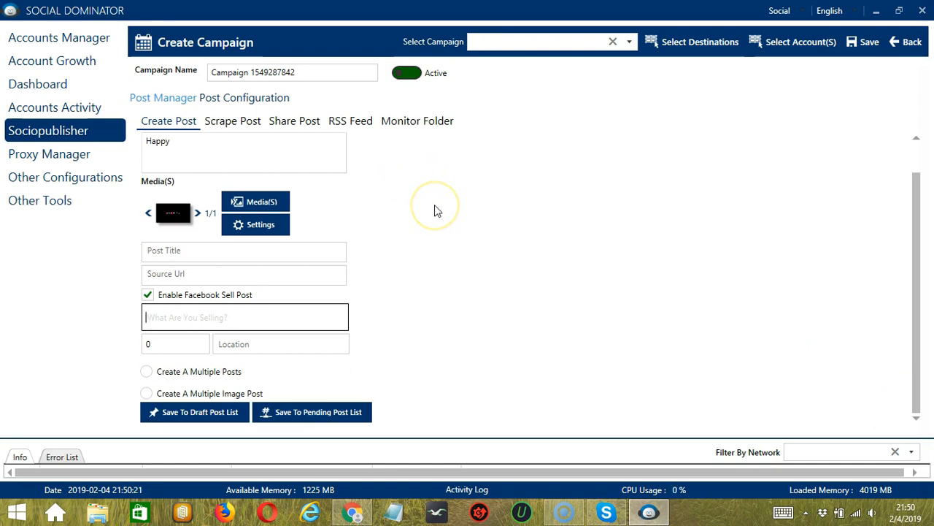
Step: Switch to creating multiple posts and add a post with the description "Happy" in the Multiple Post window
{"action": "left_click", "coordinate": [140, 370]}
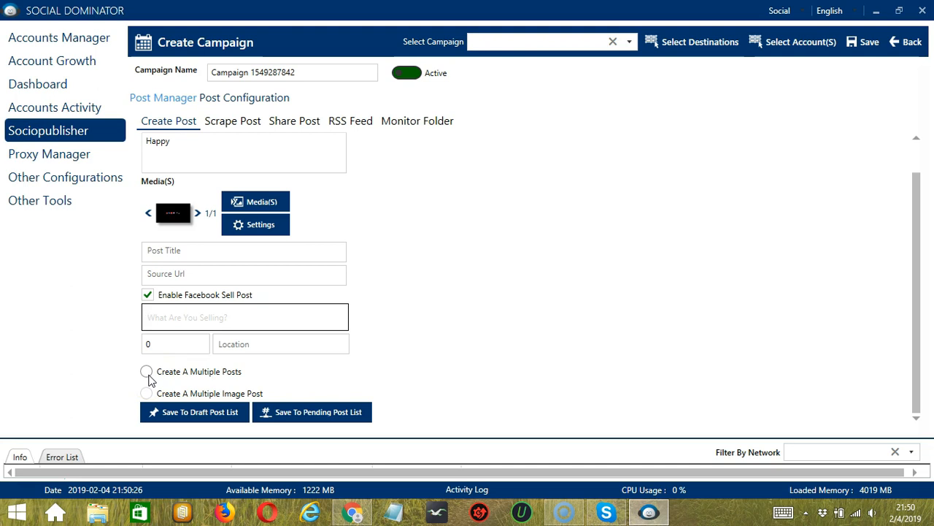
{"action": "left_click", "coordinate": [148, 375]}
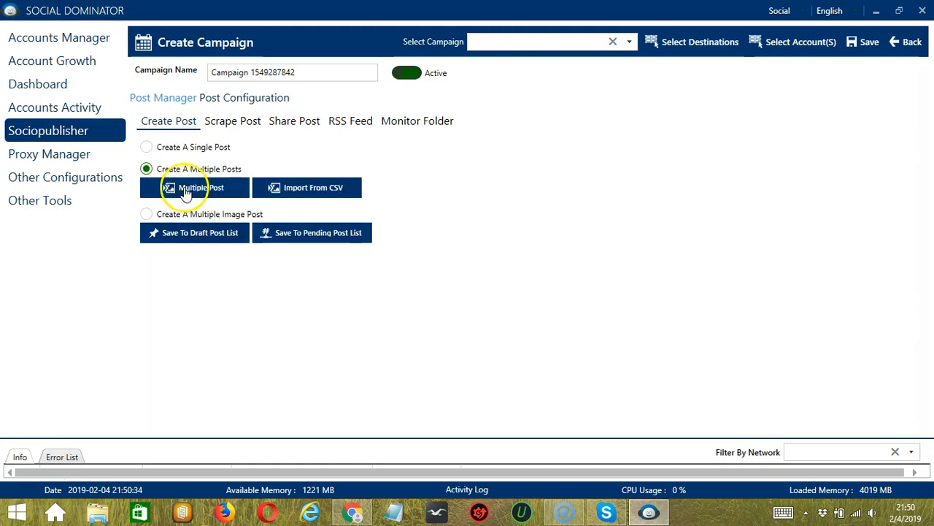
{"action": "left_click", "coordinate": [214, 191]}
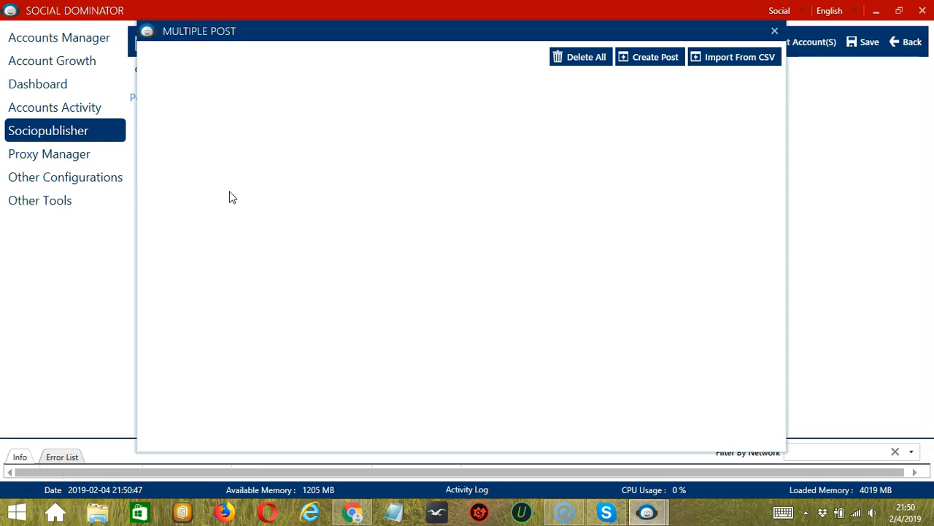
{"action": "left_click", "coordinate": [645, 66]}
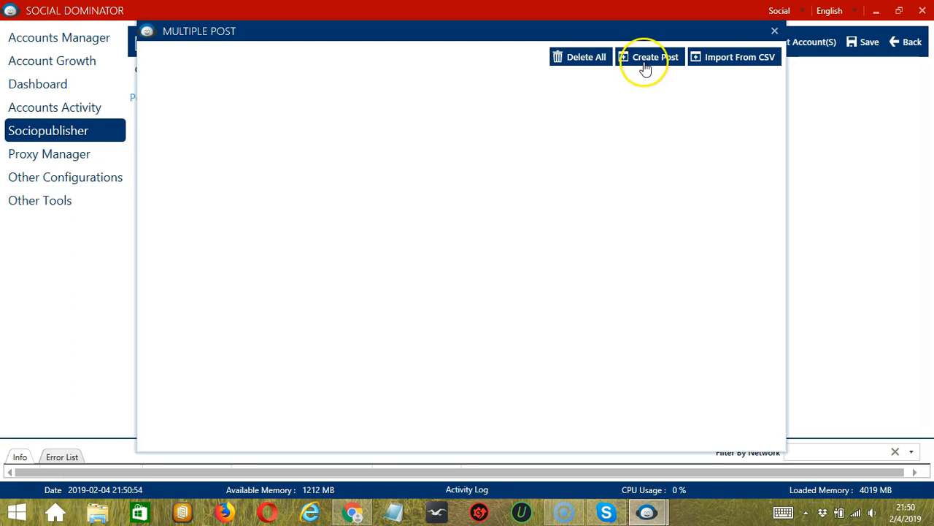
{"action": "left_click", "coordinate": [292, 198]}
{"action": "type", "text": "Happy"}
Step: Attach youtube.png from the Desktop folder to the post in the Multiple Post window
{"action": "left_click", "coordinate": [266, 251]}
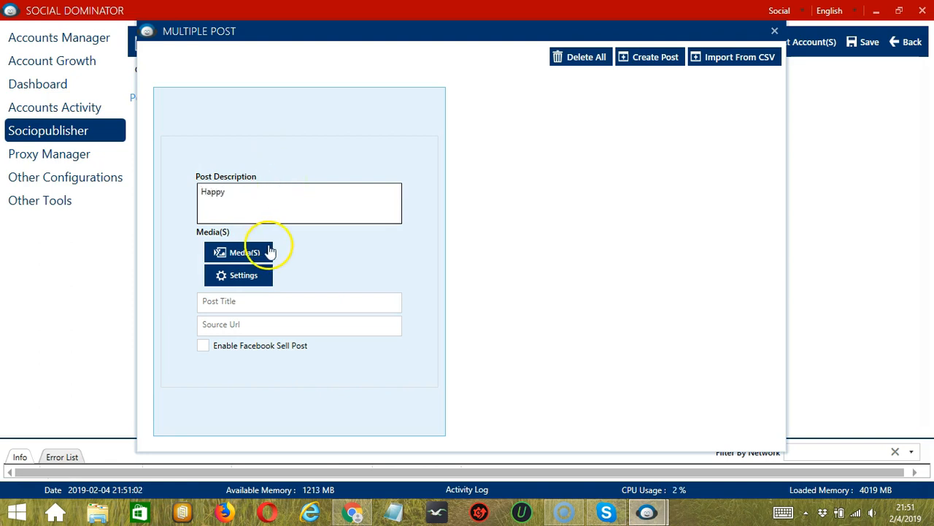
{"action": "scroll", "coordinate": [157, 394], "scroll_direction": "down", "scroll_amount": 4}
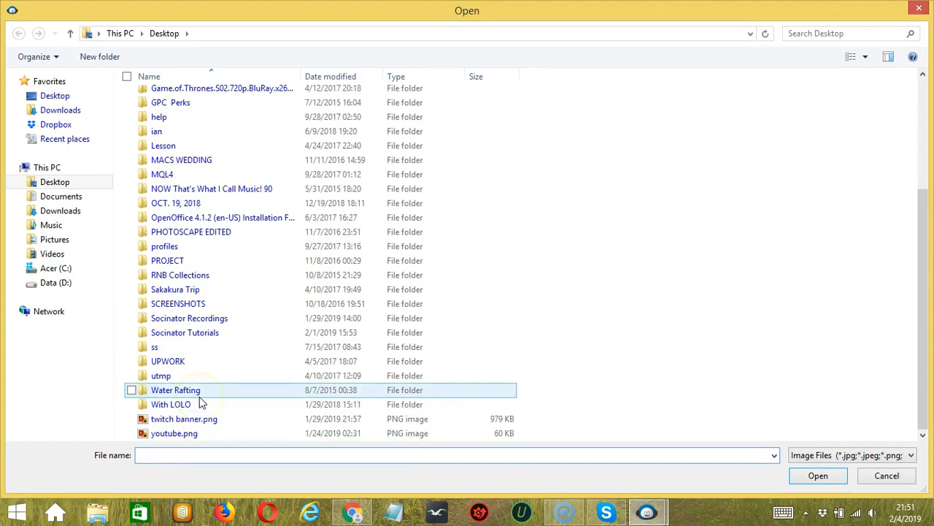
{"action": "left_click", "coordinate": [179, 435]}
{"action": "left_click", "coordinate": [820, 475]}
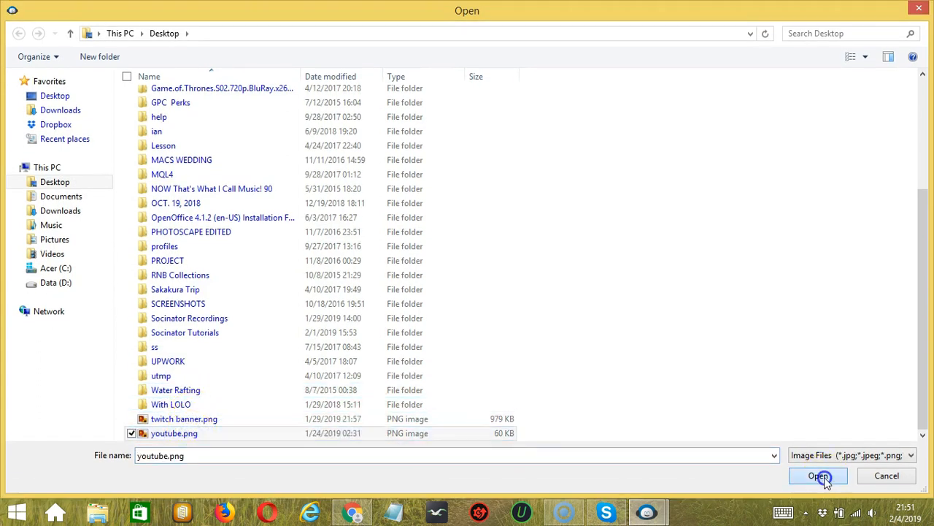
Step: Save the default post settings for this post and visit its title and source URL fields
{"action": "left_click", "coordinate": [335, 283]}
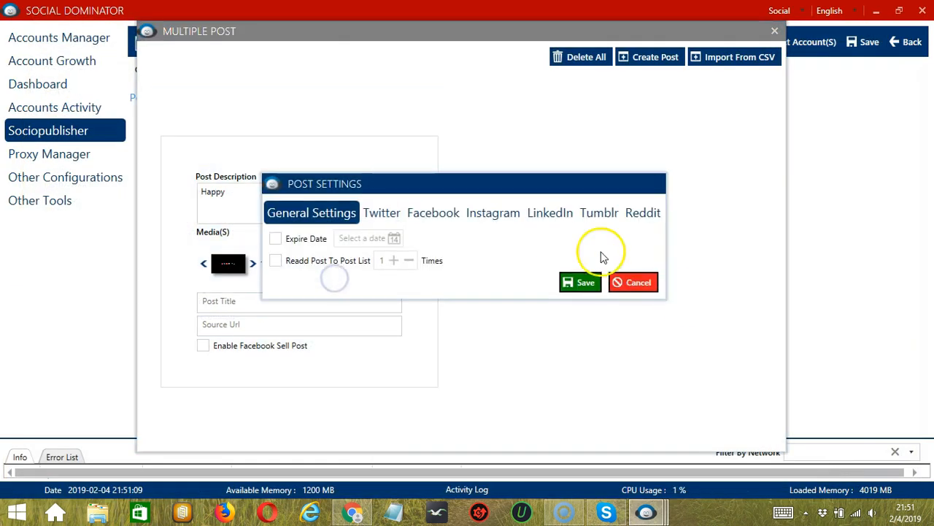
{"action": "left_click", "coordinate": [586, 287]}
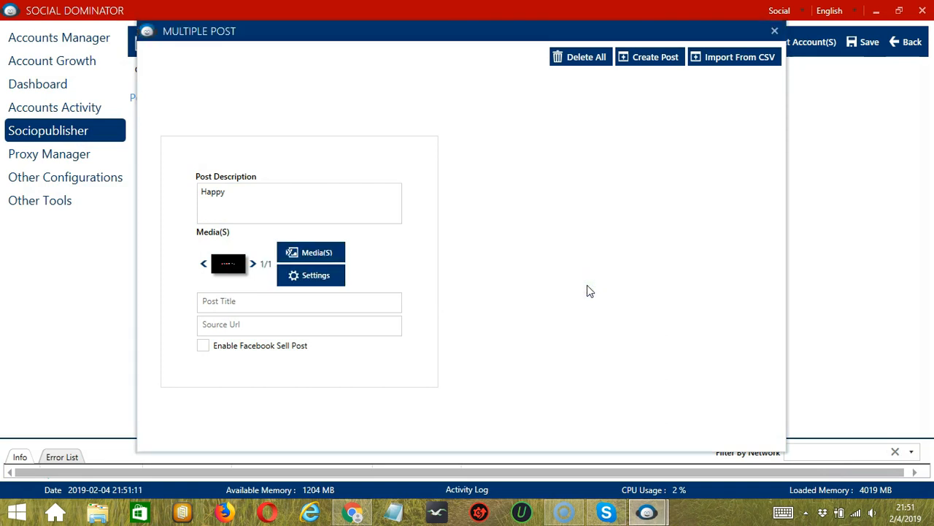
{"action": "left_click", "coordinate": [274, 304]}
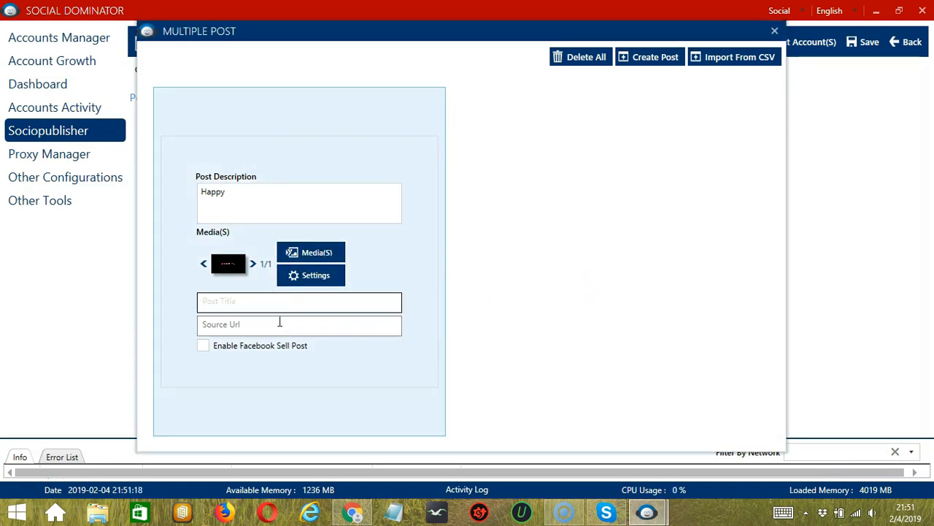
{"action": "left_click", "coordinate": [278, 322]}
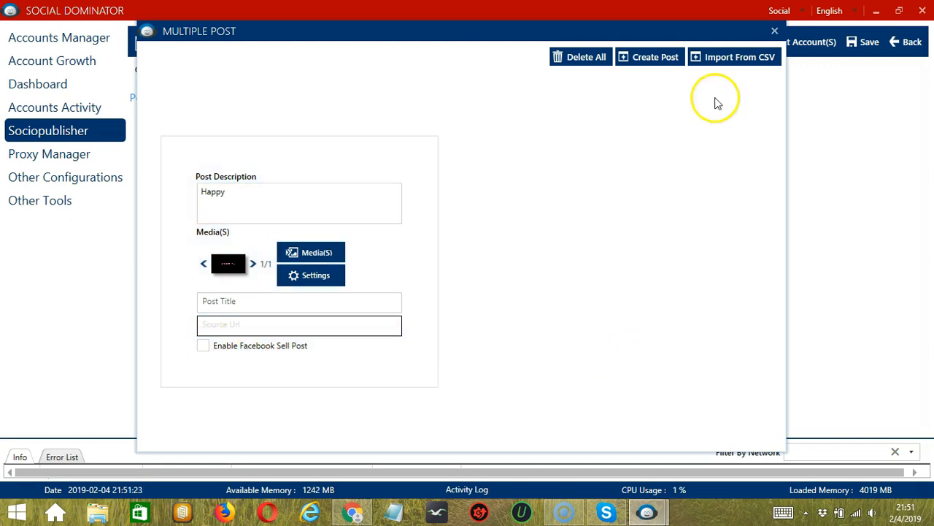
Step: Open and cancel the CSV import, and delete all posts before closing the Multiple Post window
{"action": "left_click", "coordinate": [741, 66]}
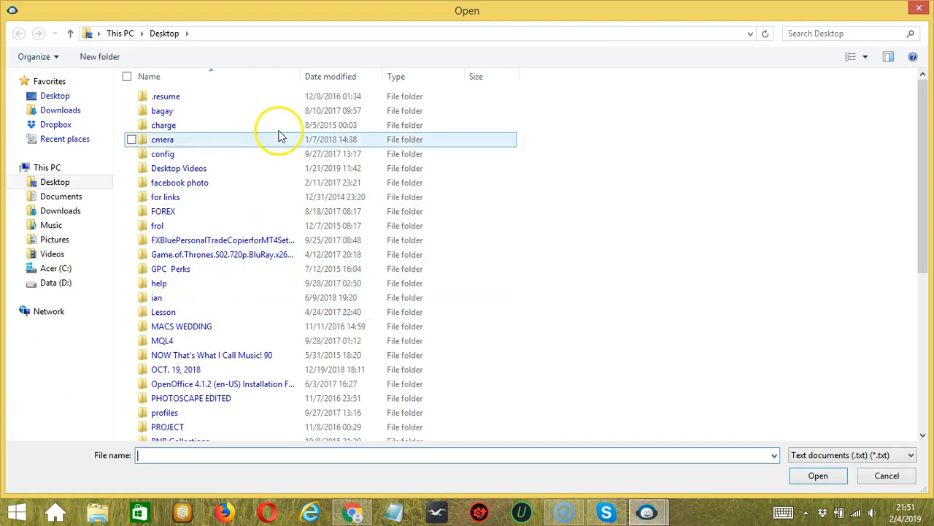
{"action": "left_click", "coordinate": [885, 475]}
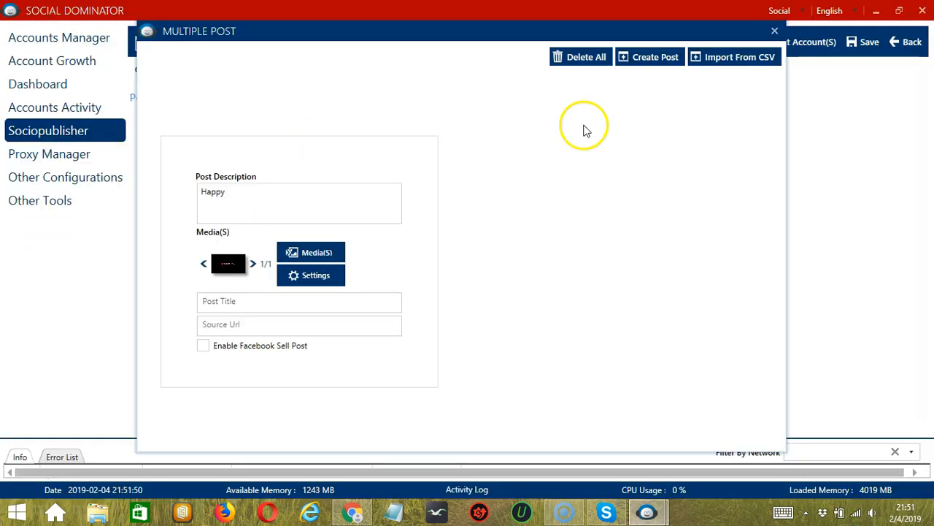
{"action": "left_click", "coordinate": [575, 67]}
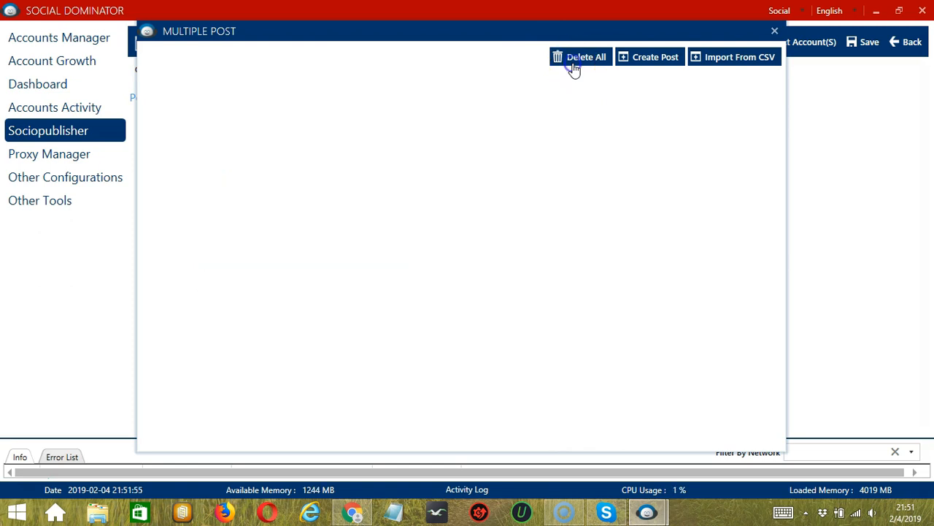
{"action": "left_click", "coordinate": [774, 31]}
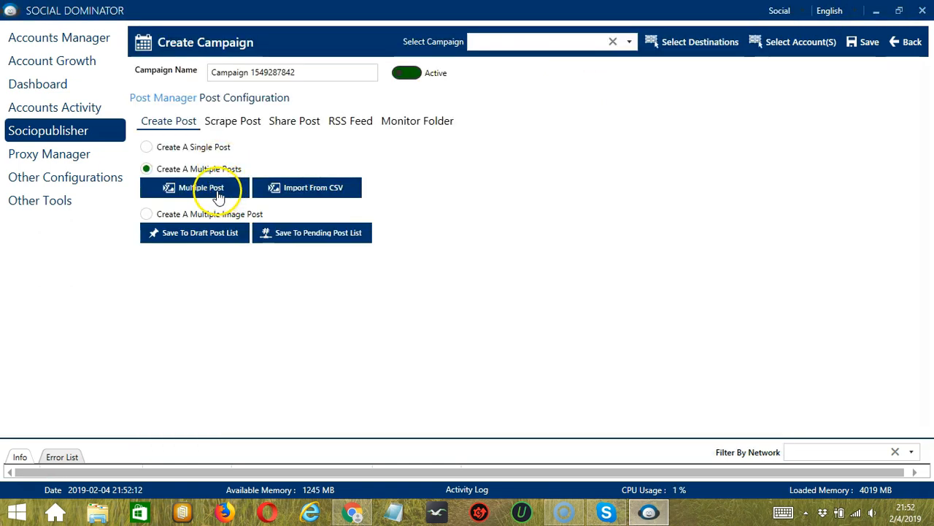
Step: Open the CSV import file selection for multiple posts and cancel it
{"action": "left_click", "coordinate": [353, 193]}
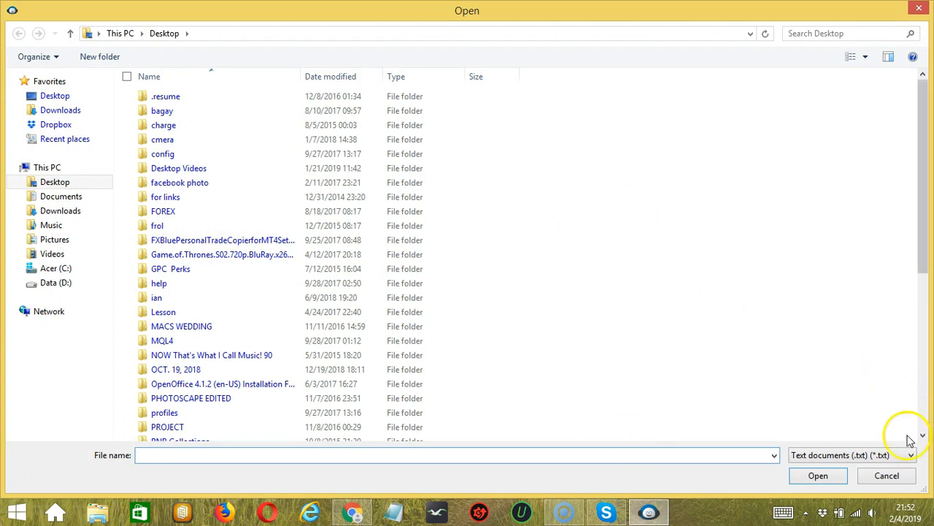
{"action": "left_click", "coordinate": [887, 476]}
Step: Choose to create a multiple image post with Upload Post Description selected and Add Only Unique Post enabled
{"action": "left_click", "coordinate": [155, 213]}
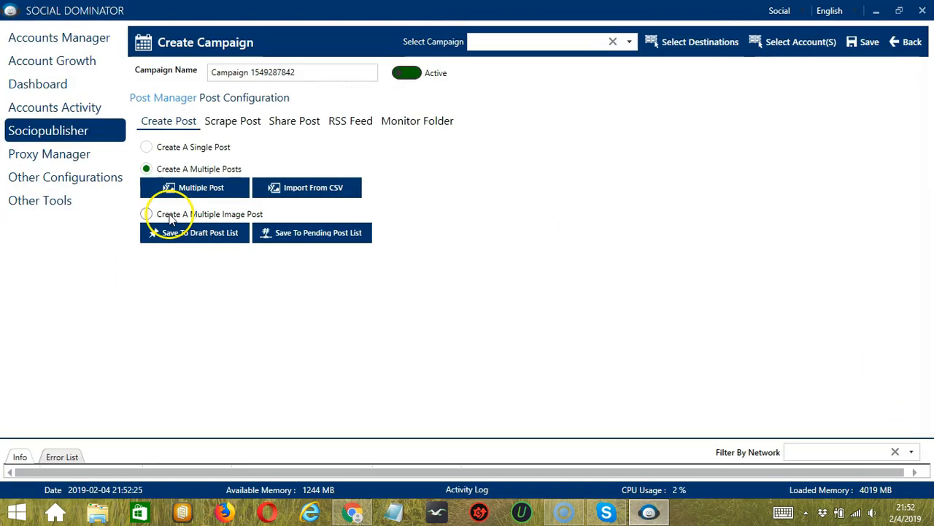
{"action": "left_click", "coordinate": [509, 219]}
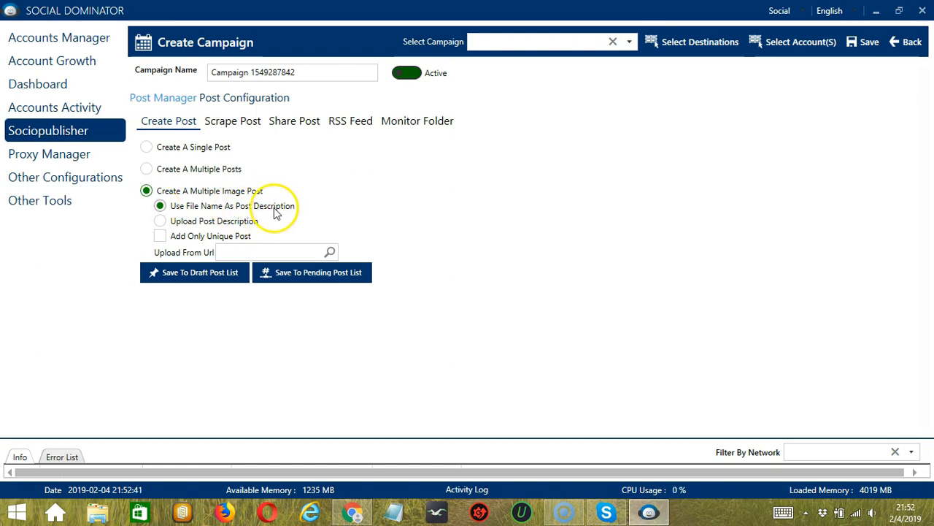
{"action": "left_click", "coordinate": [224, 223]}
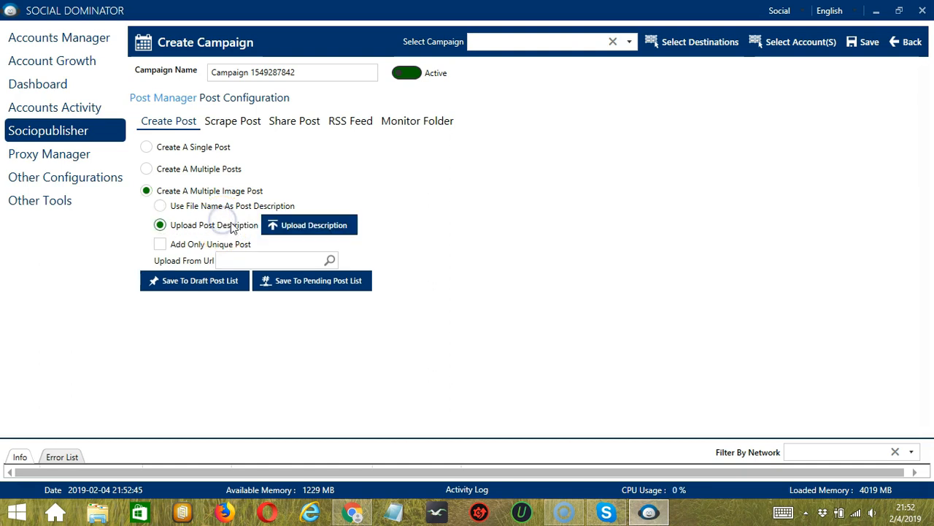
{"action": "left_click", "coordinate": [324, 230]}
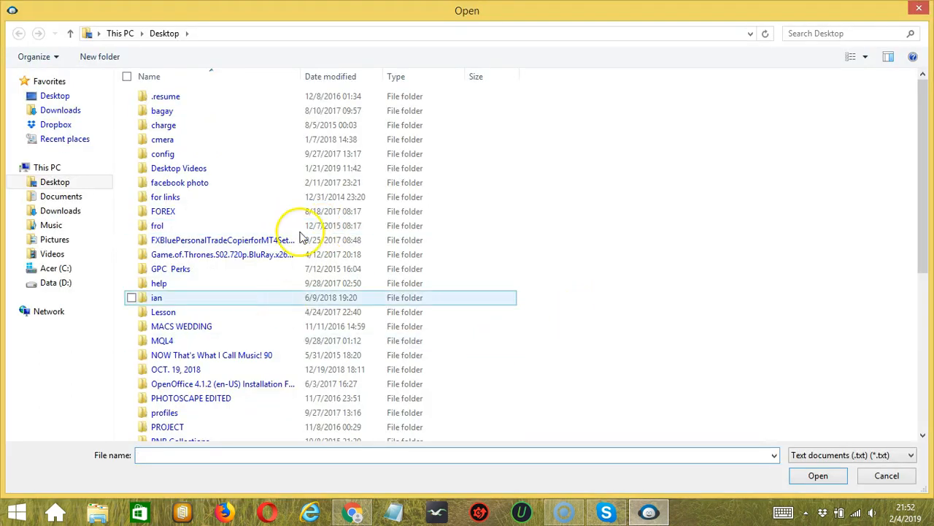
{"action": "left_click", "coordinate": [887, 476]}
{"action": "left_click", "coordinate": [160, 246]}
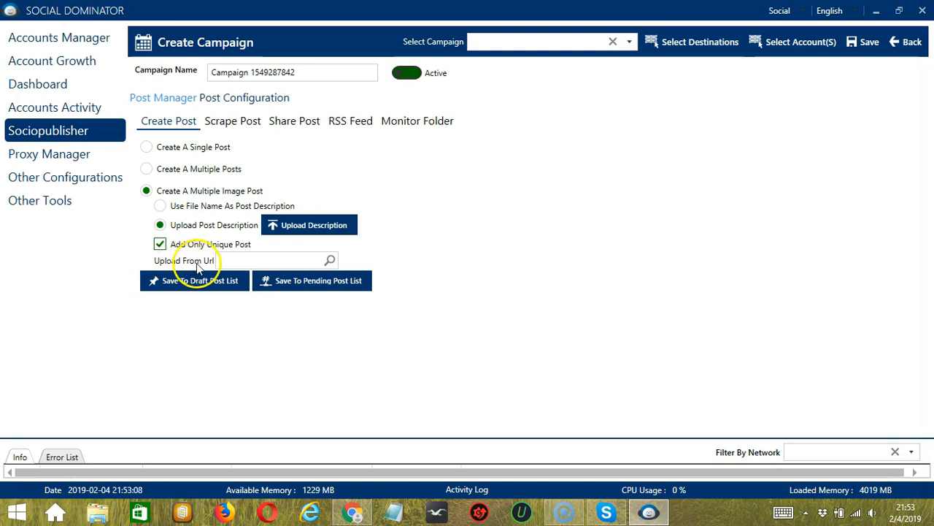
Step: Copy the Google Images results URL for "smile" from Chrome into Upload From Url, fetch the images and preview the second one
{"action": "left_click", "coordinate": [282, 257]}
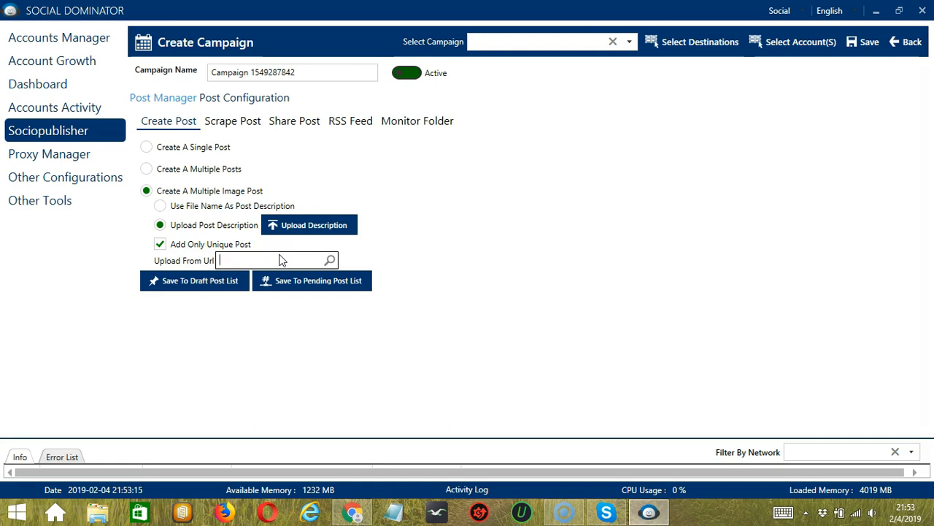
{"action": "left_click", "coordinate": [367, 510]}
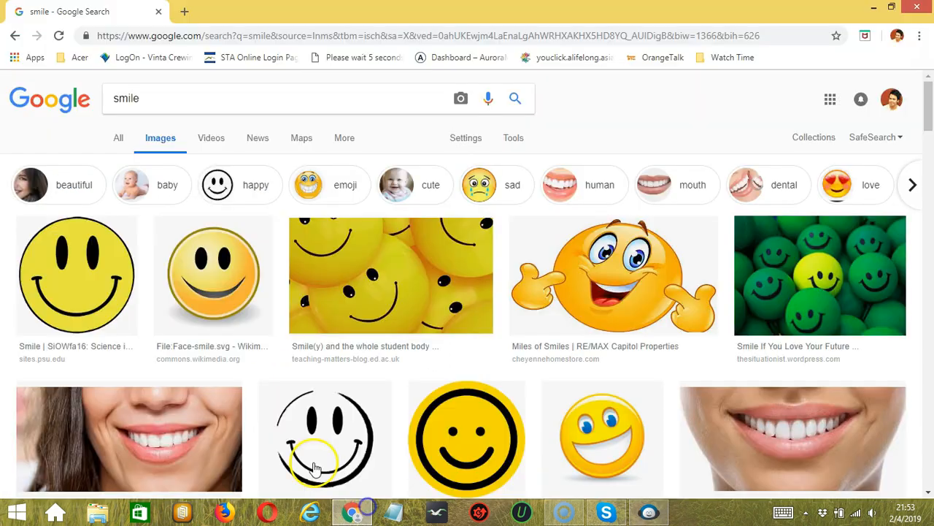
{"action": "left_click", "coordinate": [217, 37]}
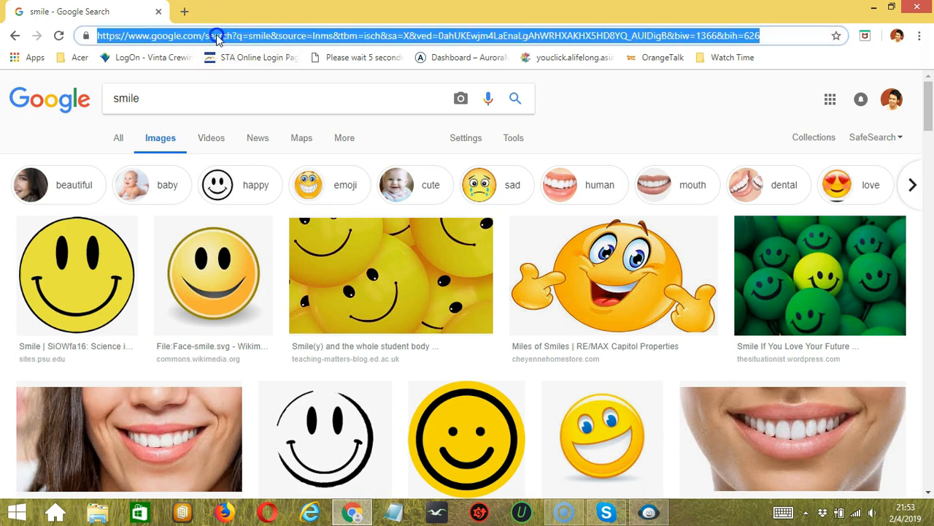
{"action": "left_click", "coordinate": [649, 511]}
{"action": "key", "text": "ctrl+v"}
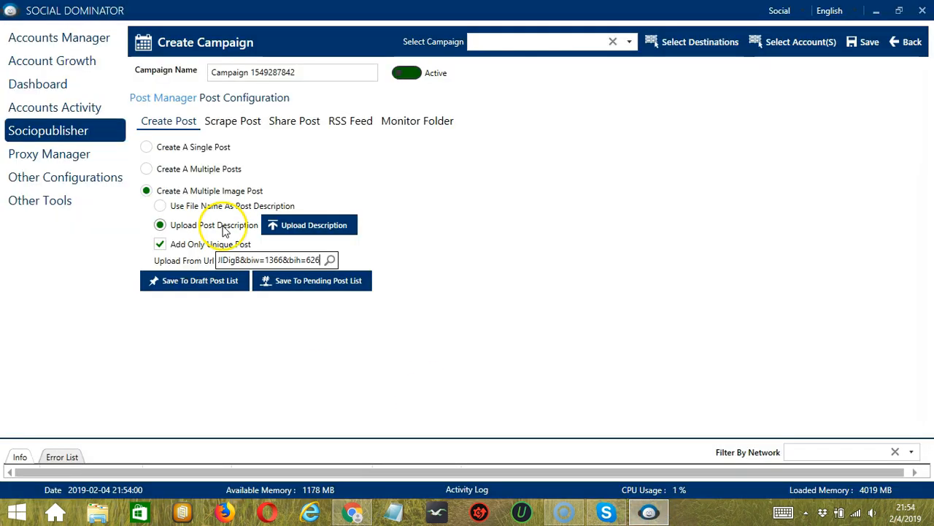
{"action": "left_click", "coordinate": [330, 261]}
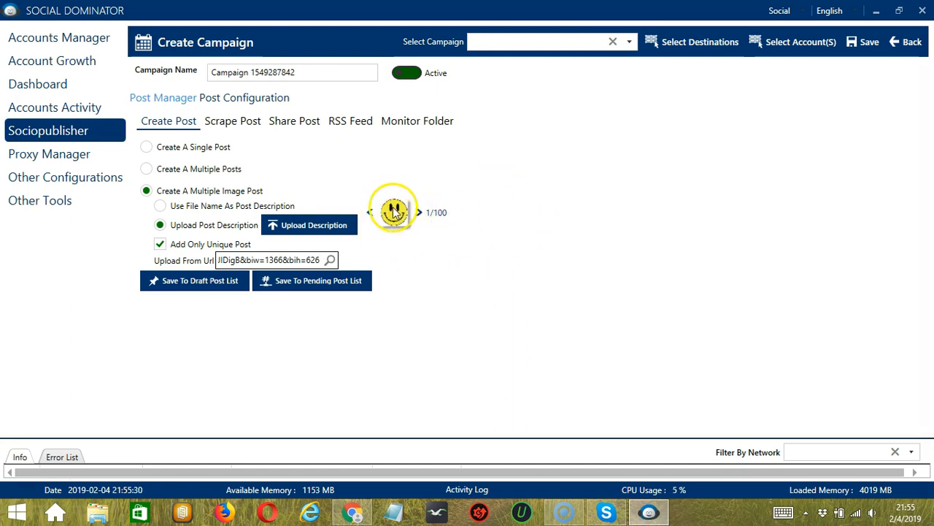
{"action": "left_click", "coordinate": [417, 214]}
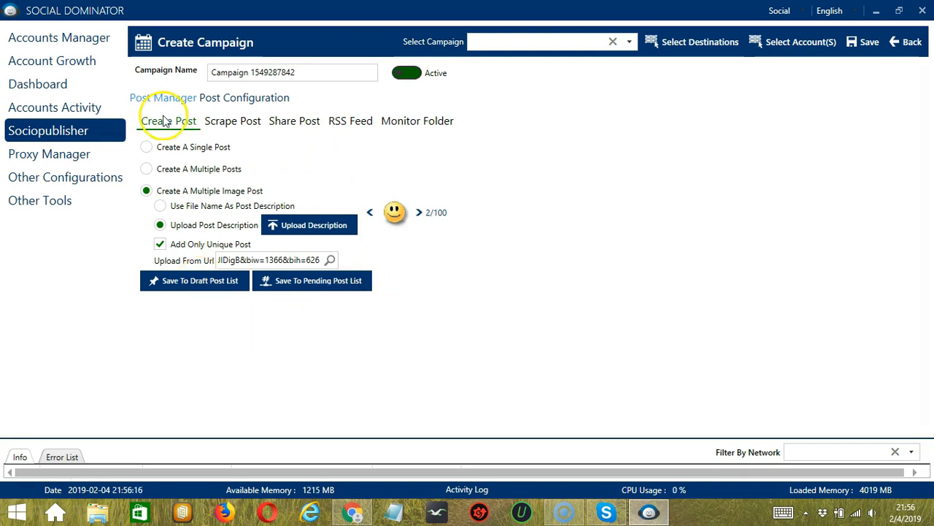
Step: Enable scraping posts from Facebook in the Scrape Post settings and activate its post source field
{"action": "left_click", "coordinate": [230, 127]}
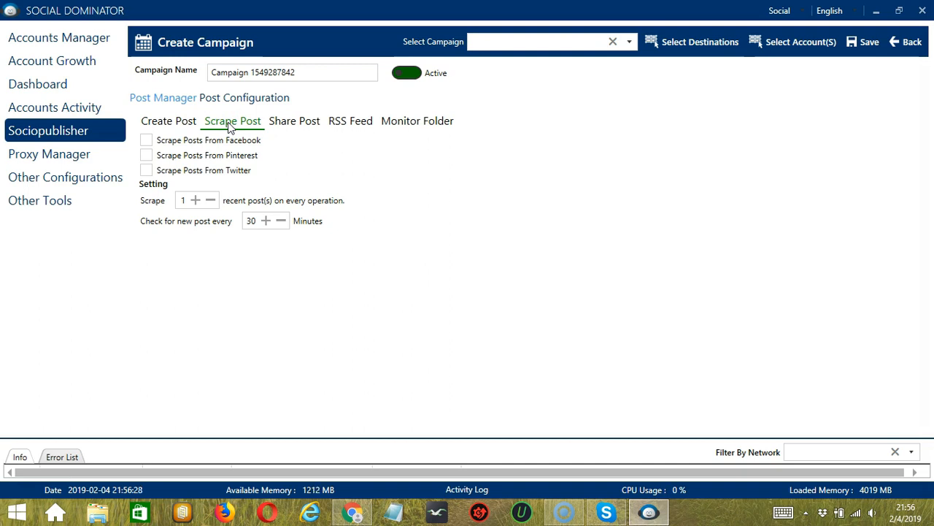
{"action": "left_click", "coordinate": [260, 122]}
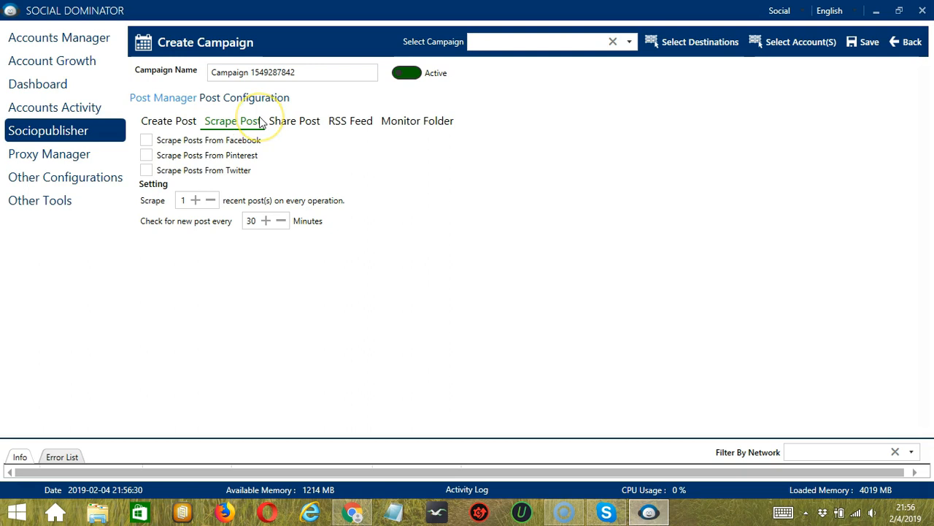
{"action": "left_click", "coordinate": [146, 140]}
{"action": "left_click", "coordinate": [193, 157]}
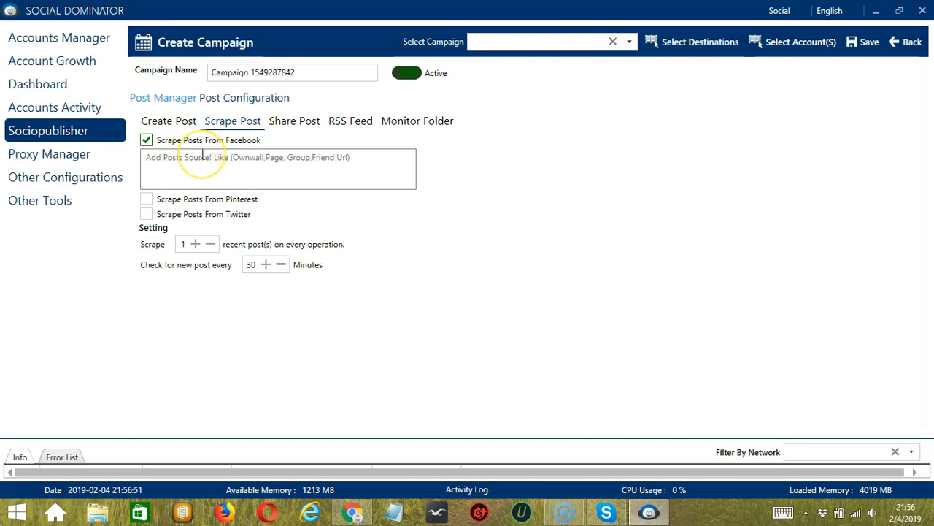
{"action": "left_click", "coordinate": [252, 160]}
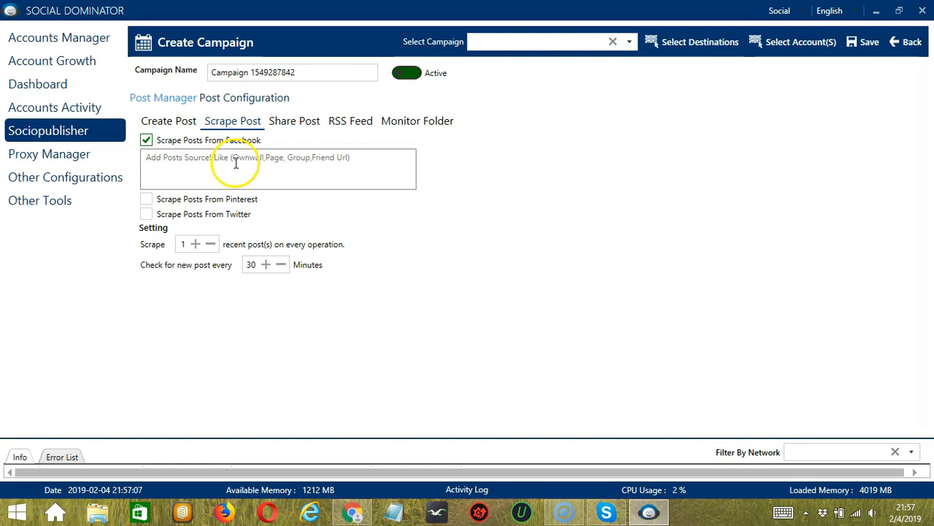
{"action": "left_click", "coordinate": [236, 163]}
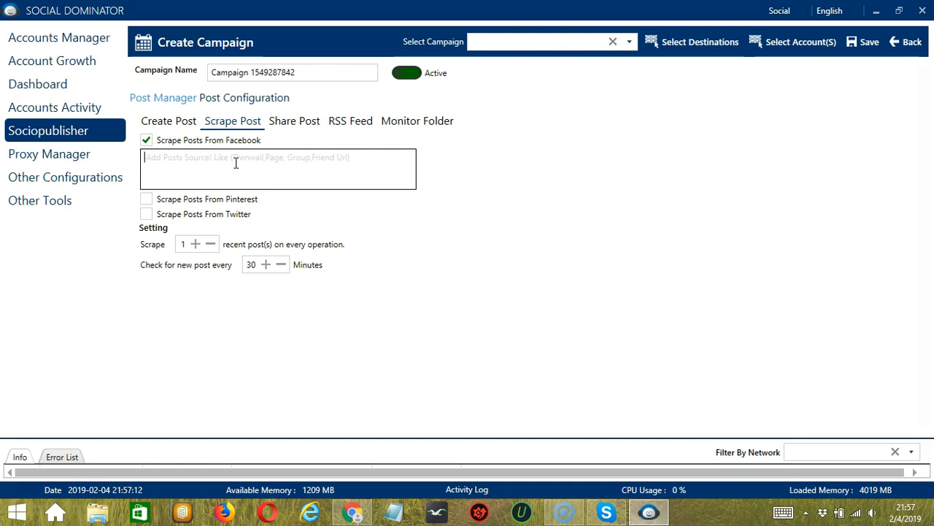
Step: Enter [G]Url, [P]Url and [F]Url on separate lines as the Facebook post sources
{"action": "left_click", "coordinate": [186, 165]}
{"action": "type", "text": "[G]"}
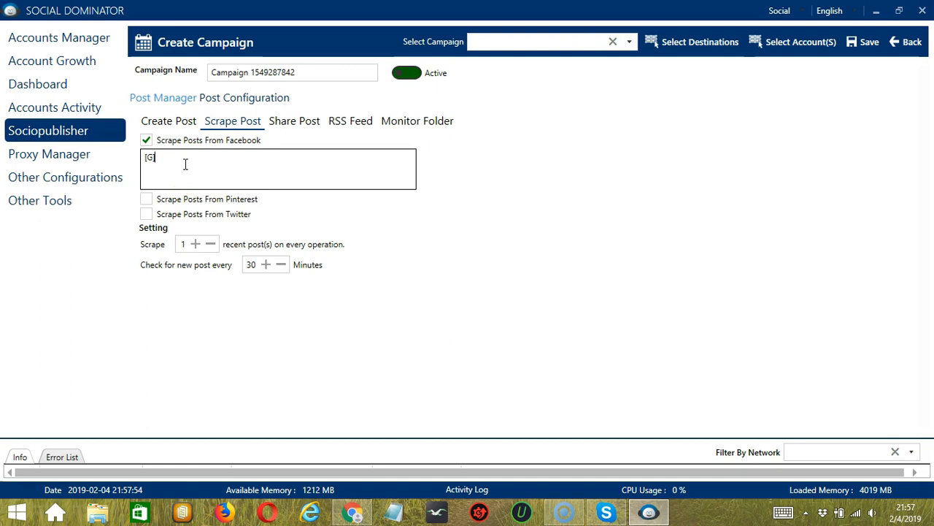
{"action": "type", "text": "Url [P"}
{"action": "type", "text": "]Url"}
{"action": "key", "text": "Return"}
{"action": "type", "text": "[F]"}
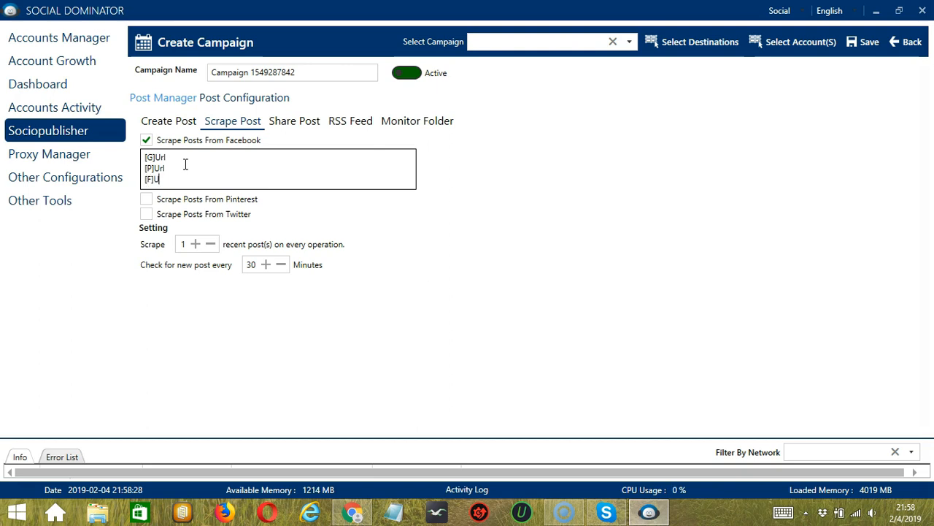
{"action": "type", "text": "Url"}
{"action": "key", "text": "Return"}
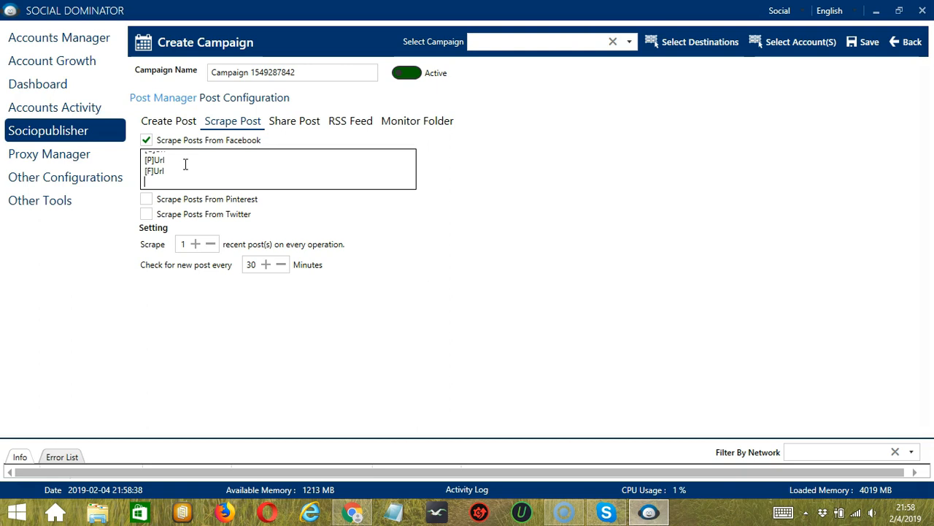
Step: Add [O] and [N] to the Facebook post sources, and enable scraping posts from Pinterest and Twitter
{"action": "type", "text": "[O]"}
{"action": "key", "text": "Return"}
{"action": "left_click", "coordinate": [146, 198]}
{"action": "left_click", "coordinate": [146, 257]}
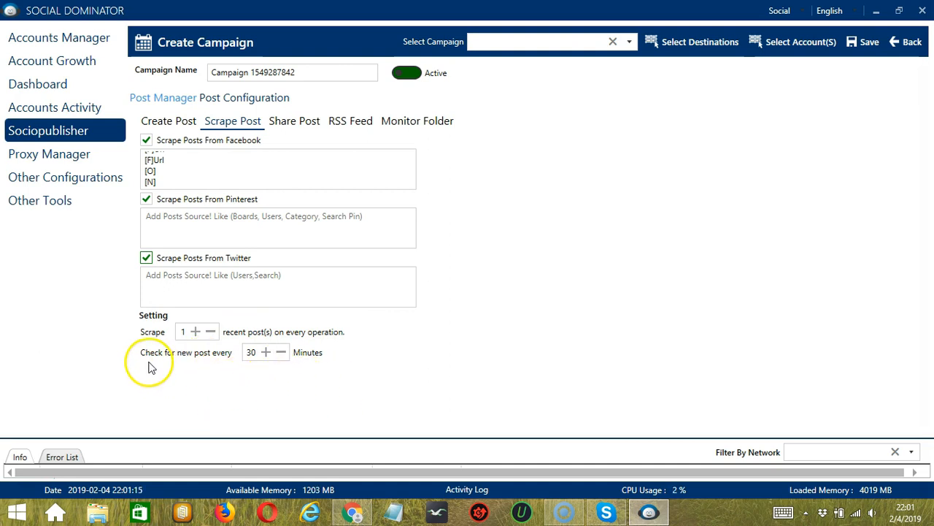
Step: Enable sharing posts from a custom posts list and from Facebook pages in the Share Post settings
{"action": "left_click", "coordinate": [293, 126]}
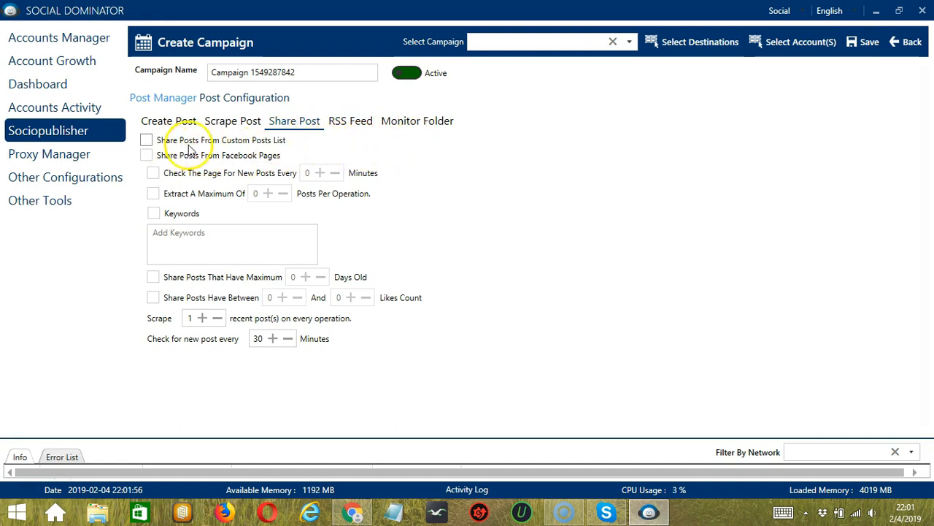
{"action": "left_click", "coordinate": [210, 141]}
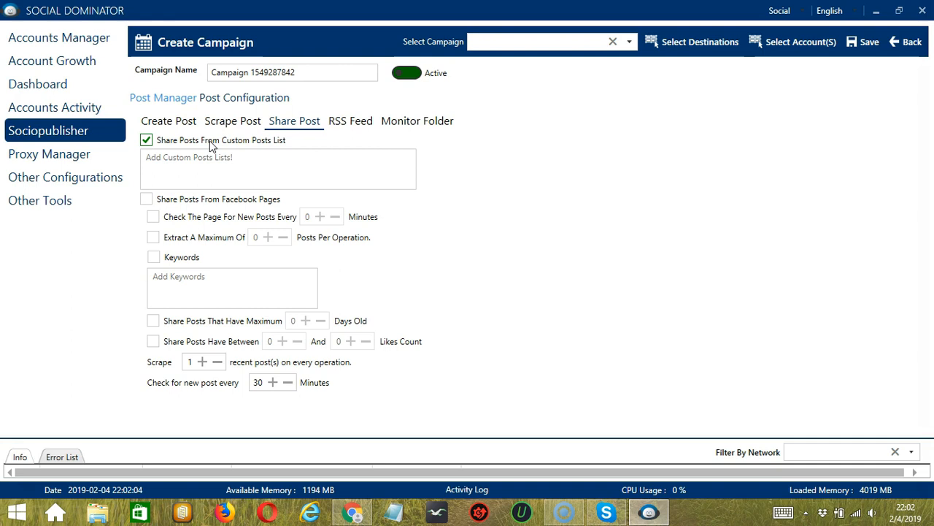
{"action": "left_click", "coordinate": [267, 159]}
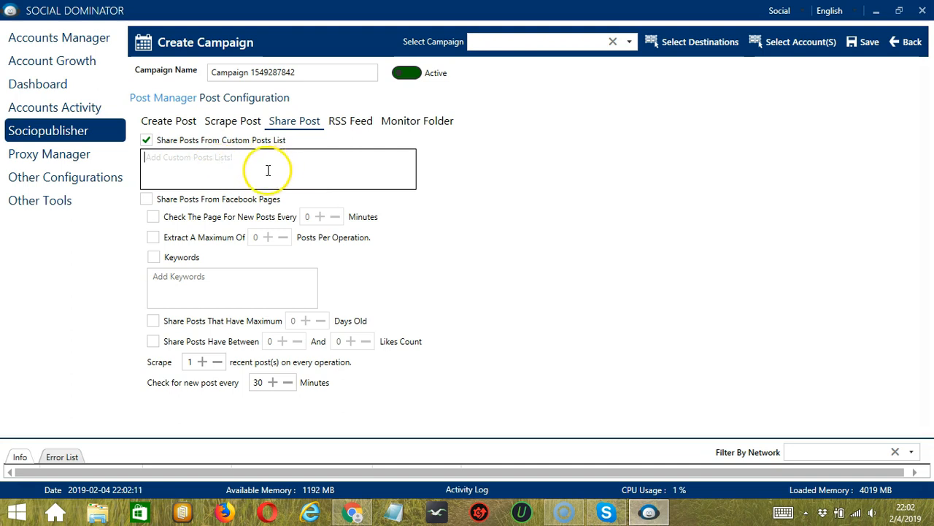
{"action": "left_click", "coordinate": [169, 202]}
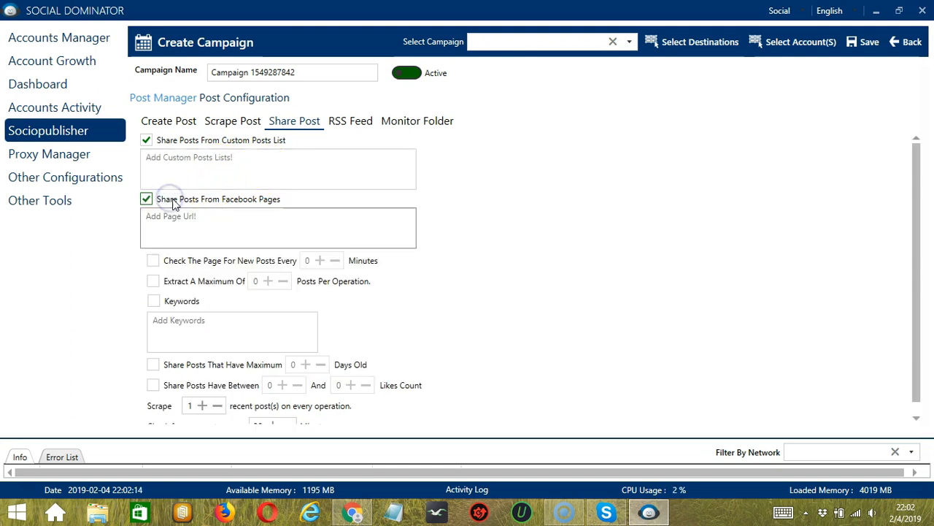
{"action": "left_click", "coordinate": [243, 212]}
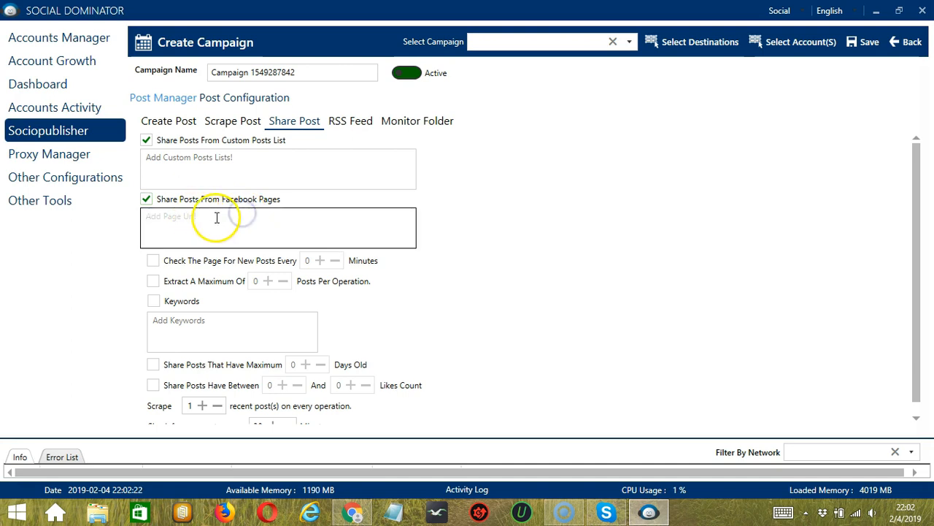
Step: Set the page check for new posts to every 2 minutes and enable the Keywords filter
{"action": "left_click", "coordinate": [236, 260]}
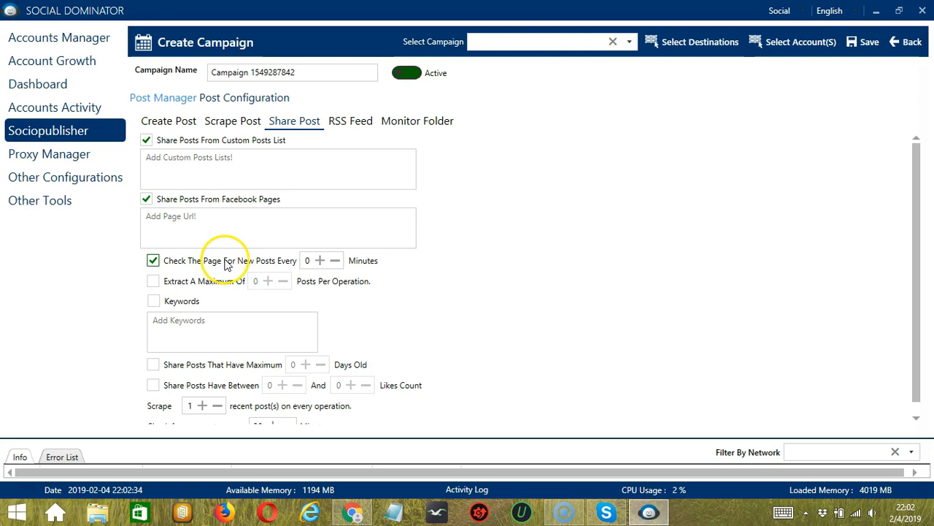
{"action": "left_click", "coordinate": [320, 261]}
{"action": "left_click", "coordinate": [320, 261]}
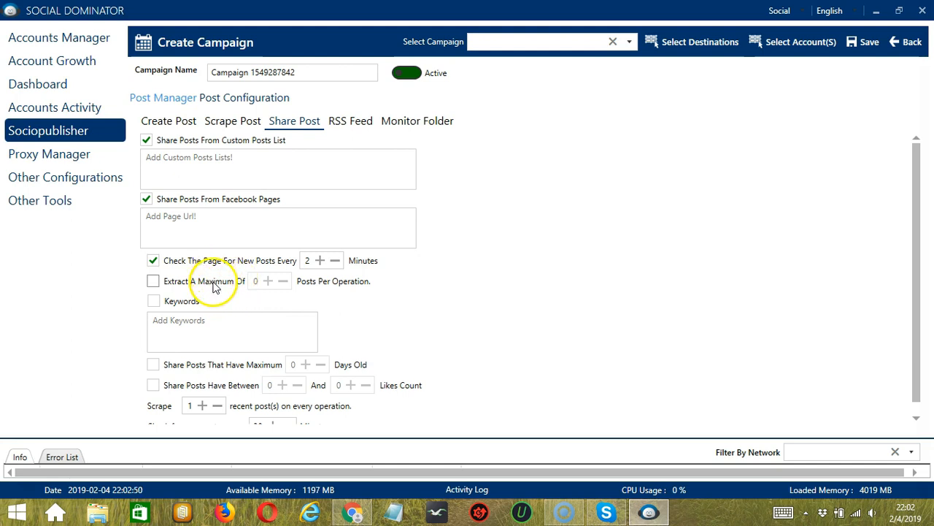
{"action": "left_click", "coordinate": [157, 301]}
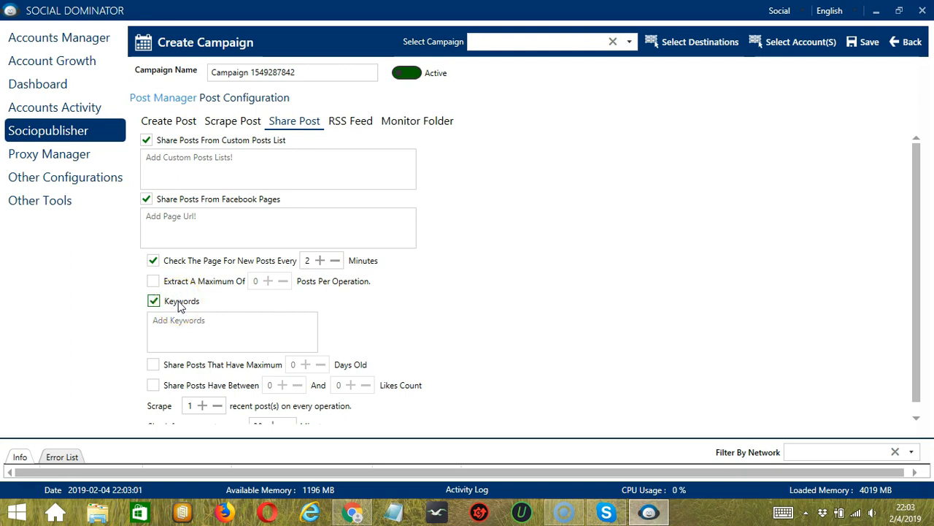
{"action": "left_click", "coordinate": [213, 321]}
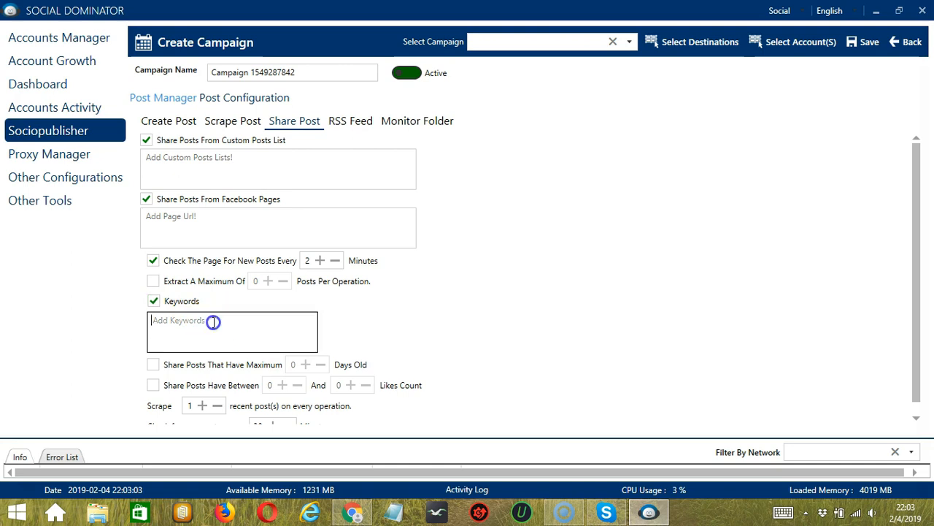
{"action": "scroll", "coordinate": [152, 352], "scroll_direction": "down", "scroll_amount": 1}
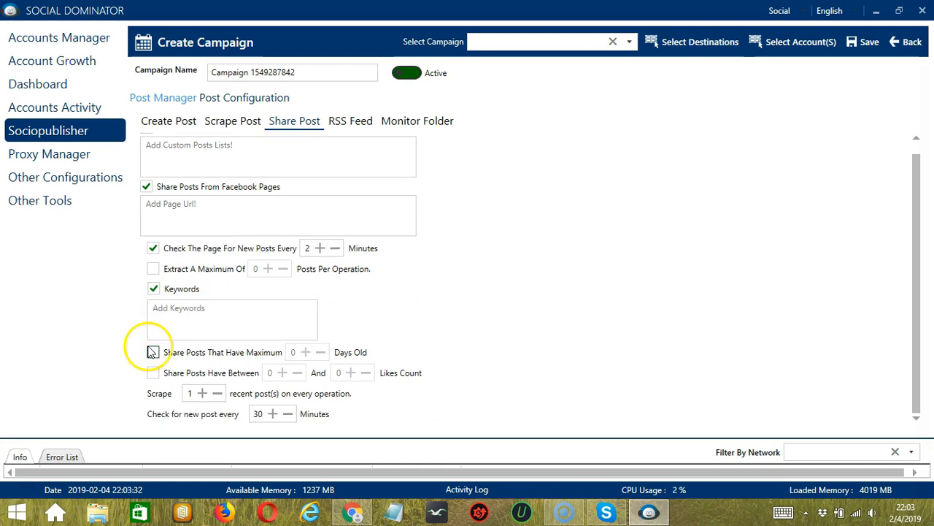
Step: Enable the maximum days old filter for shared posts and restrict them to between 1 and 4 likes
{"action": "left_click", "coordinate": [152, 352]}
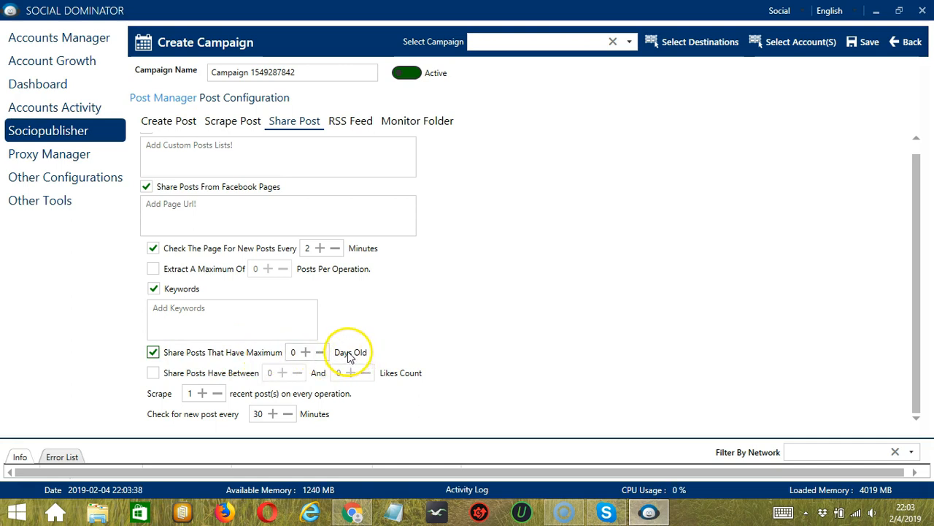
{"action": "left_click", "coordinate": [154, 373]}
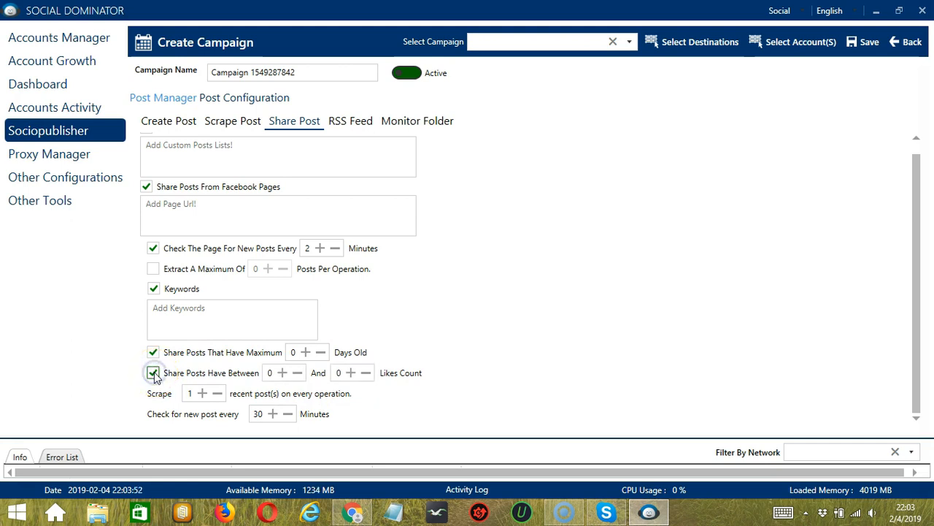
{"action": "left_click", "coordinate": [282, 372]}
{"action": "left_click", "coordinate": [350, 372]}
{"action": "left_click", "coordinate": [350, 372]}
{"action": "left_click", "coordinate": [351, 372]}
{"action": "left_click", "coordinate": [351, 372]}
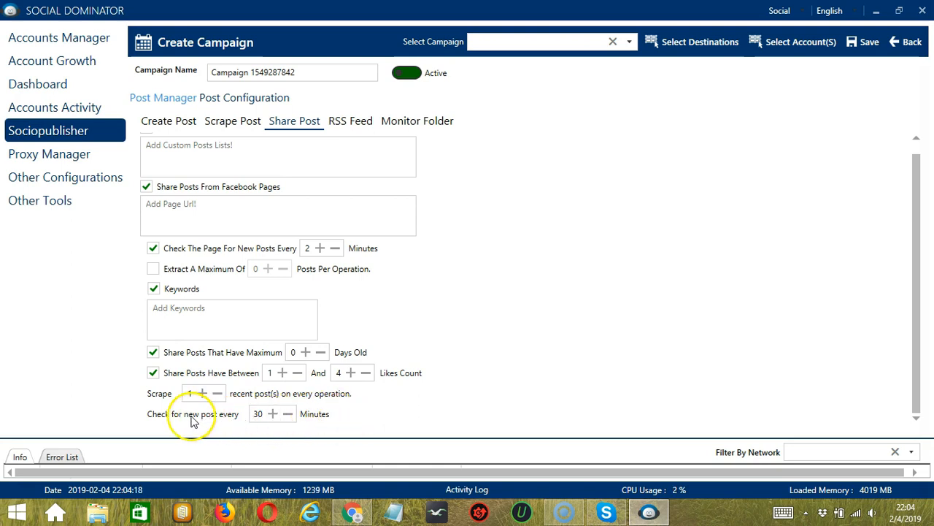
Step: Open the RSS Feed settings and visit the feed URL and post description fields
{"action": "left_click", "coordinate": [349, 122]}
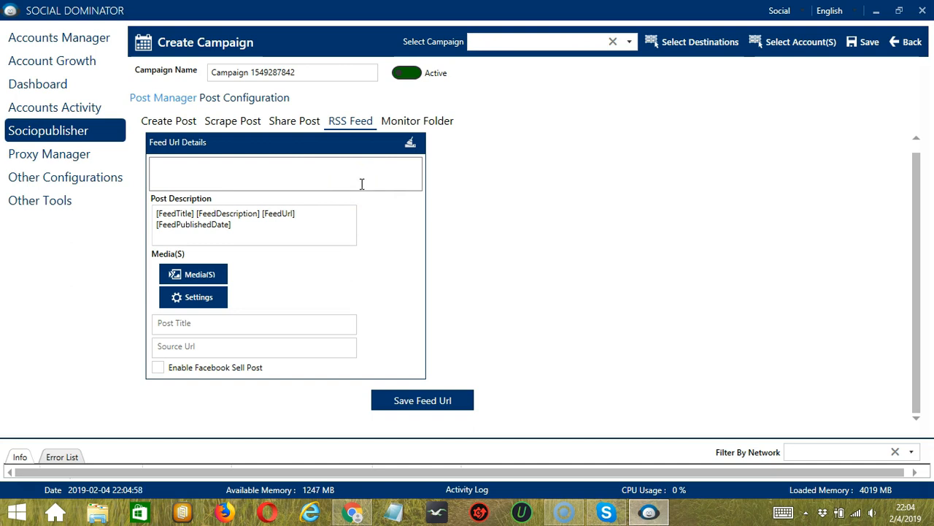
{"action": "left_click", "coordinate": [286, 175]}
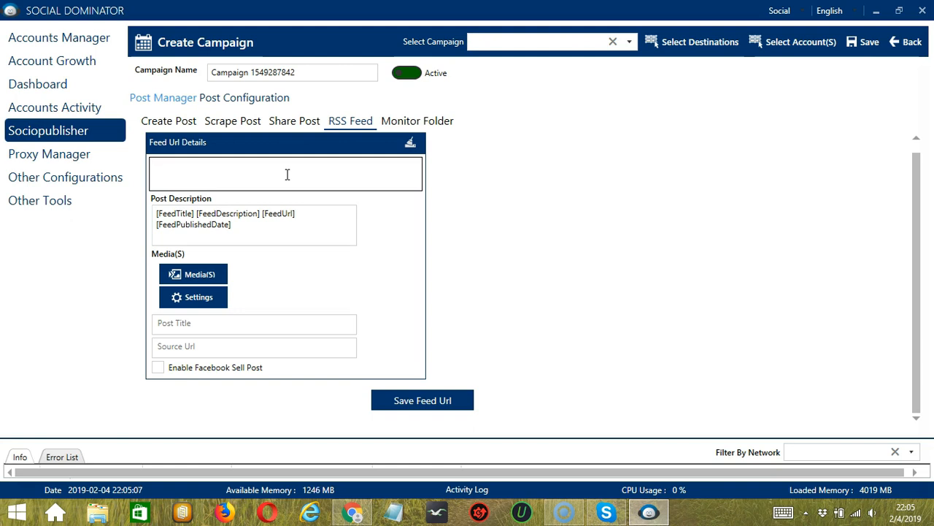
{"action": "left_click", "coordinate": [275, 226]}
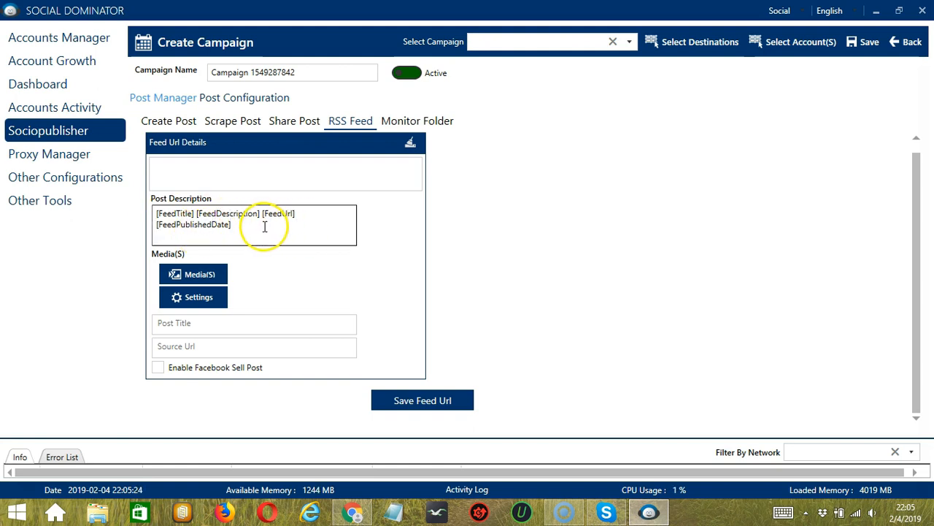
Step: Add youtube.png as the RSS feed post's media, and open and cancel its post settings
{"action": "left_click", "coordinate": [216, 276]}
{"action": "scroll", "coordinate": [438, 171], "scroll_direction": "down", "scroll_amount": 4}
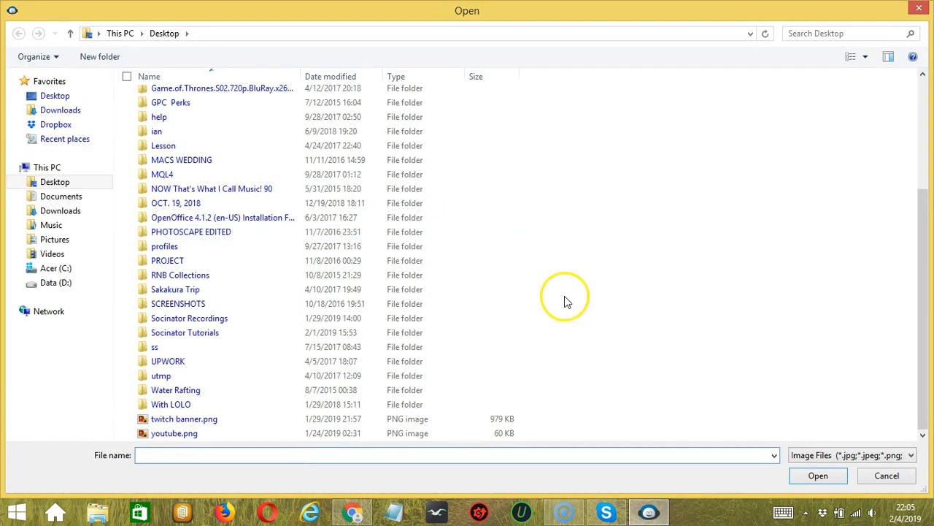
{"action": "left_click", "coordinate": [329, 433]}
{"action": "left_click", "coordinate": [821, 476]}
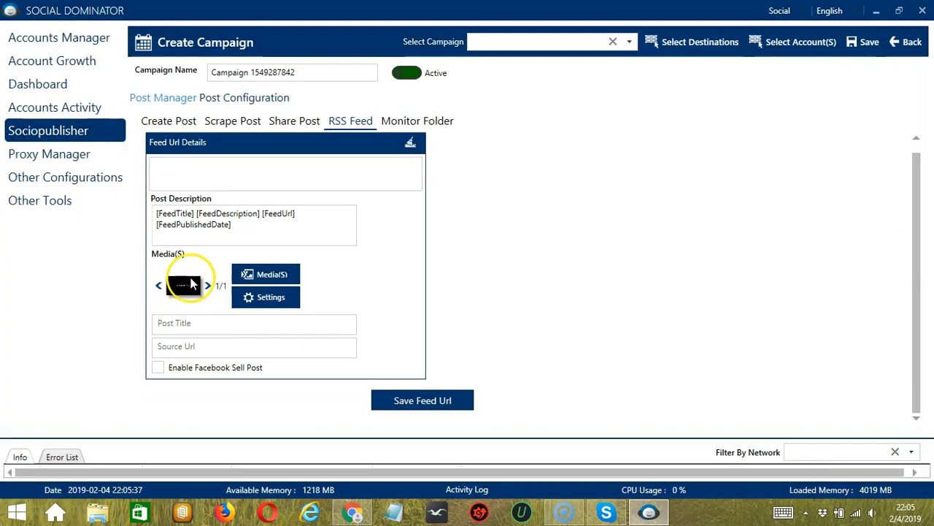
{"action": "left_click", "coordinate": [267, 295]}
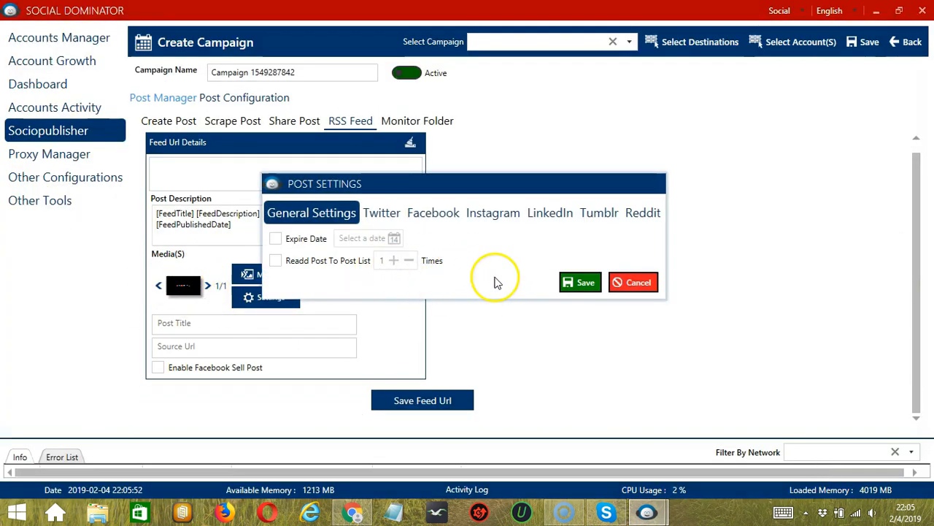
{"action": "left_click", "coordinate": [642, 289]}
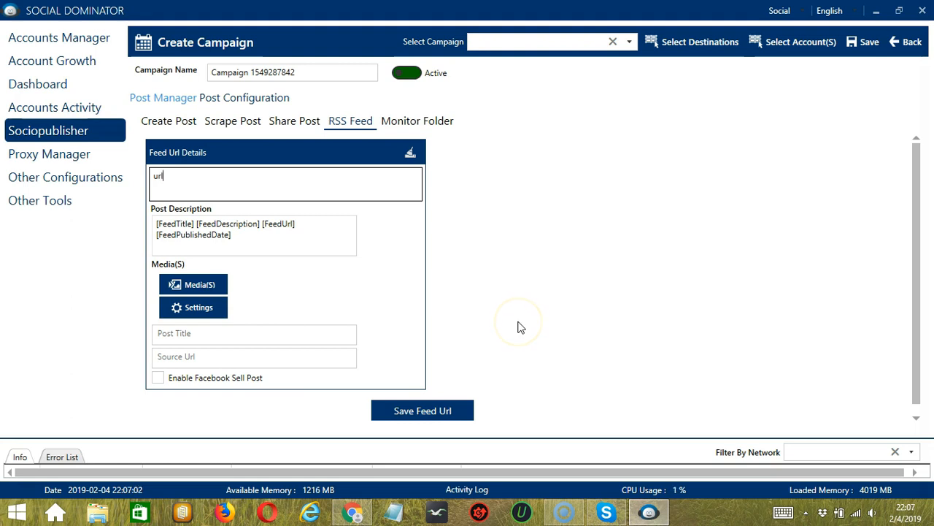
Step: Save the entered feed URL, load it for editing, and delete it from the feed URL details
{"action": "left_click", "coordinate": [460, 411]}
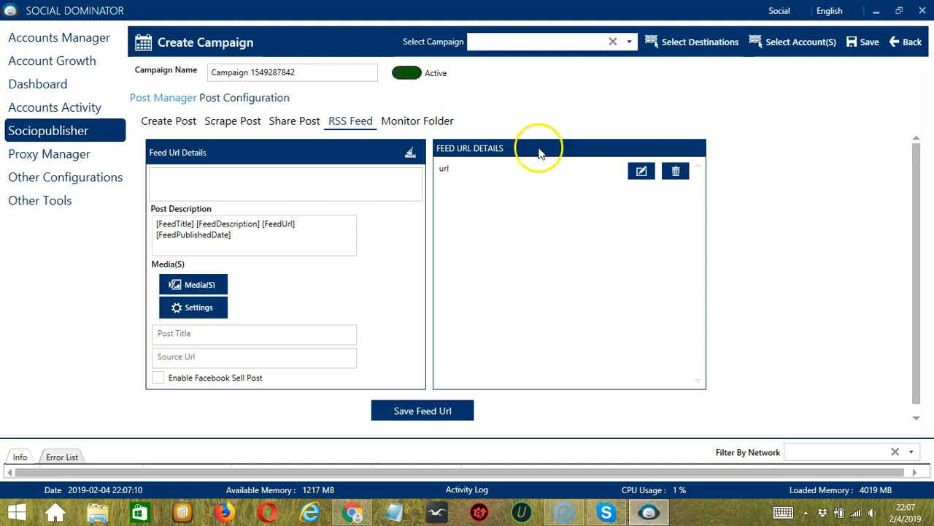
{"action": "left_click", "coordinate": [641, 171]}
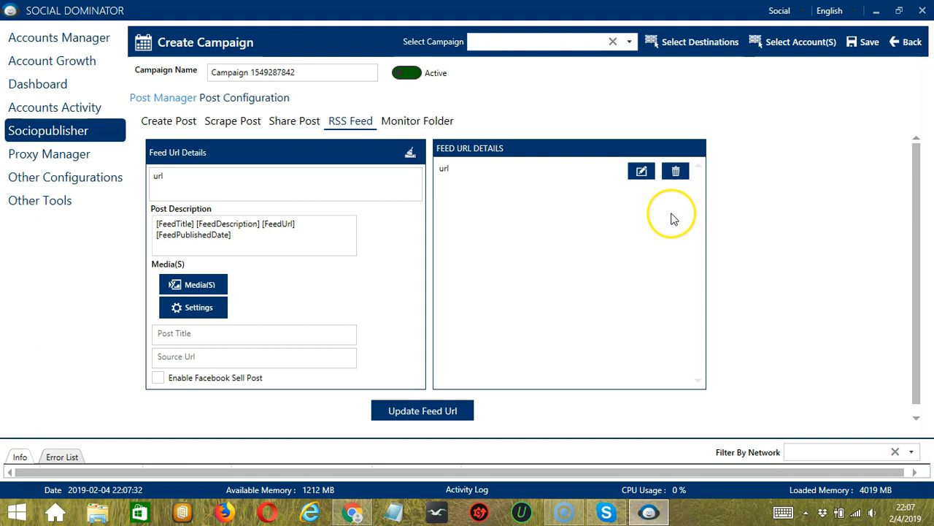
{"action": "left_click", "coordinate": [676, 172]}
Step: Open the Monitor Folder settings and choose the Desktop folder as the folder path, clearing and reselecting it once
{"action": "left_click", "coordinate": [415, 121]}
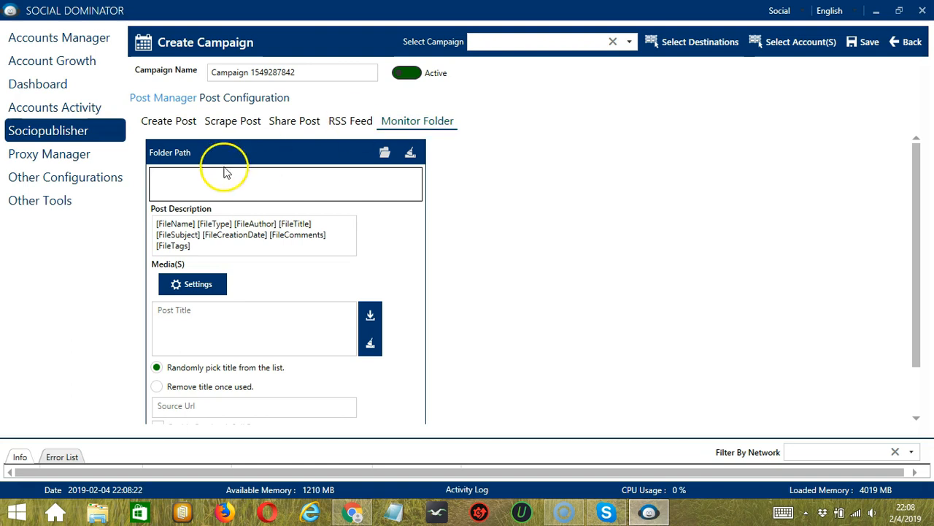
{"action": "left_click", "coordinate": [385, 152]}
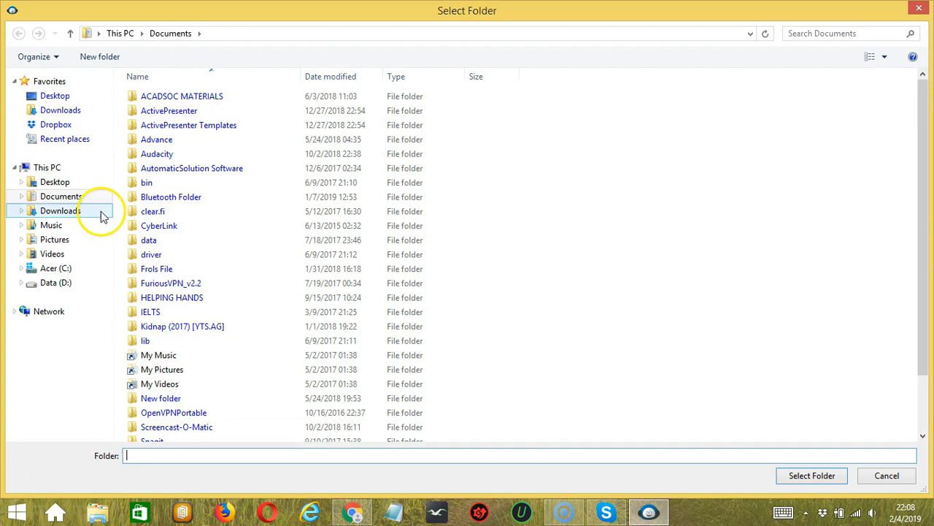
{"action": "left_click", "coordinate": [62, 184]}
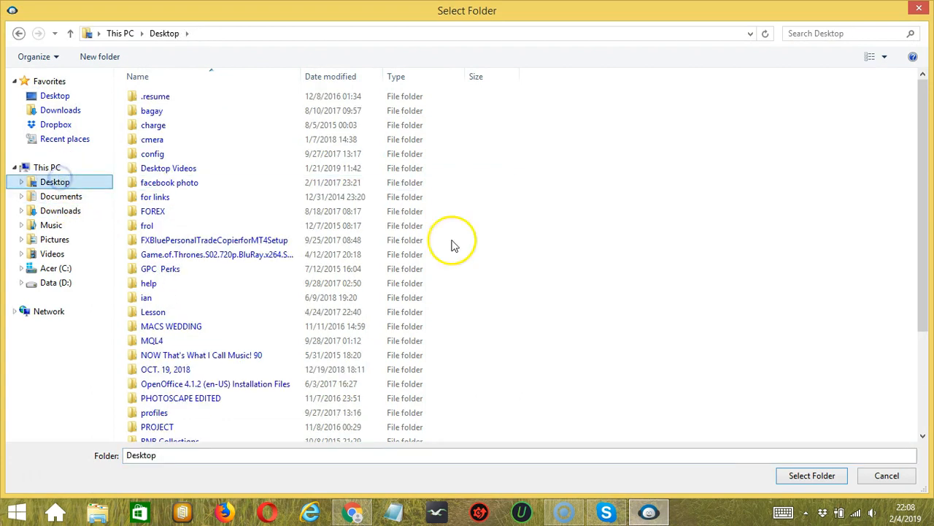
{"action": "left_click", "coordinate": [812, 475]}
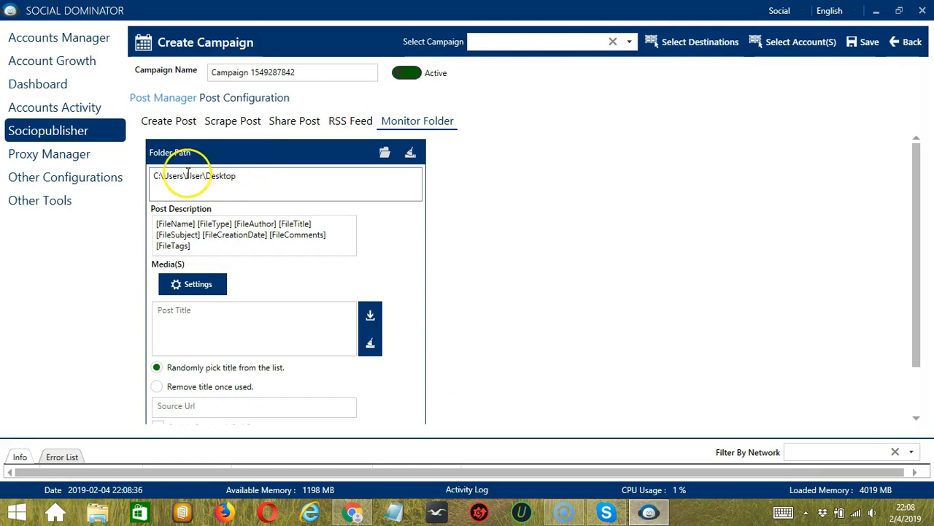
{"action": "left_click", "coordinate": [410, 153]}
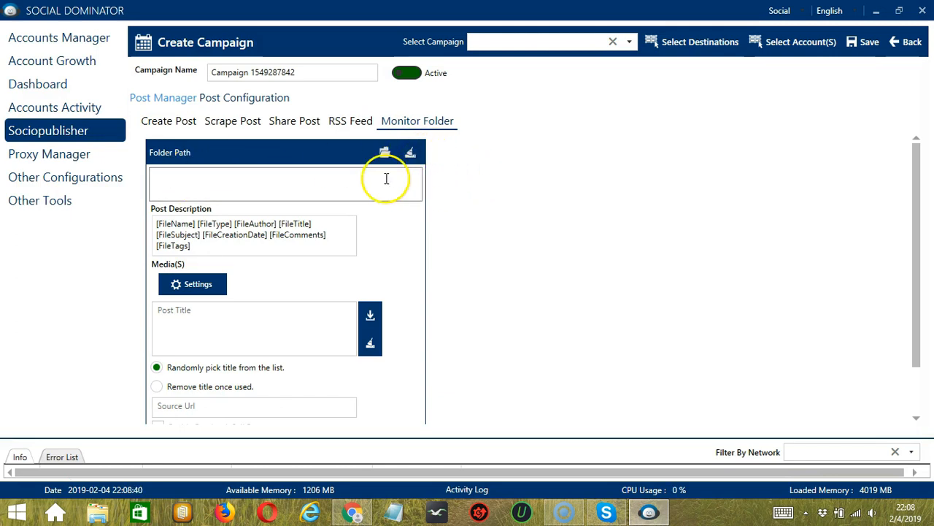
{"action": "left_click", "coordinate": [385, 152]}
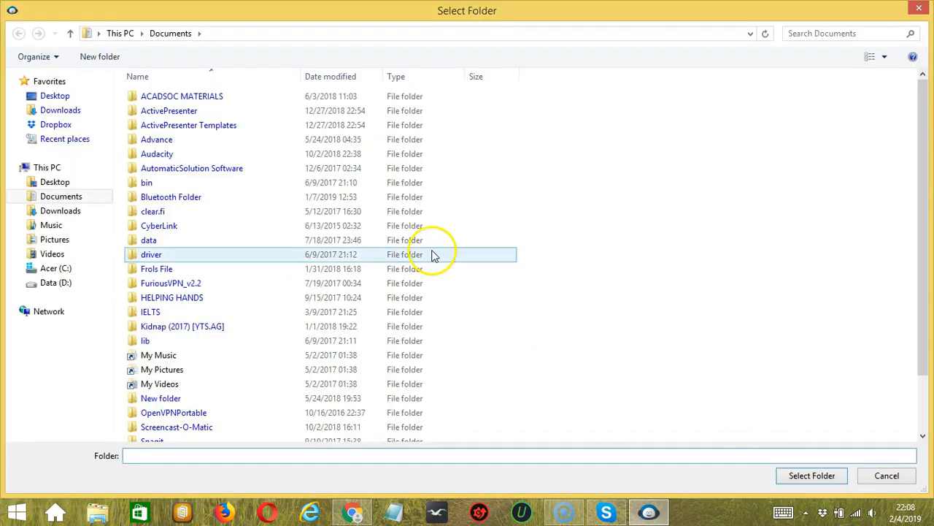
{"action": "left_click", "coordinate": [59, 182]}
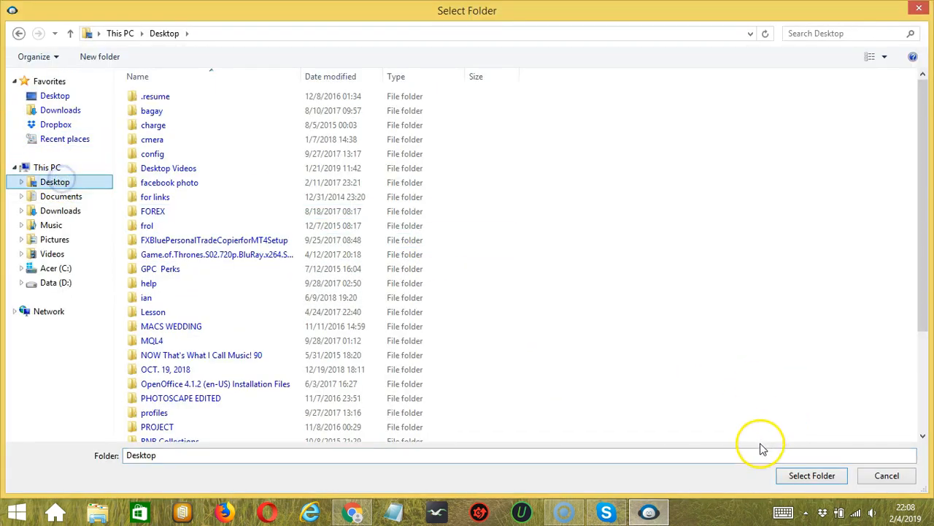
{"action": "left_click", "coordinate": [803, 475]}
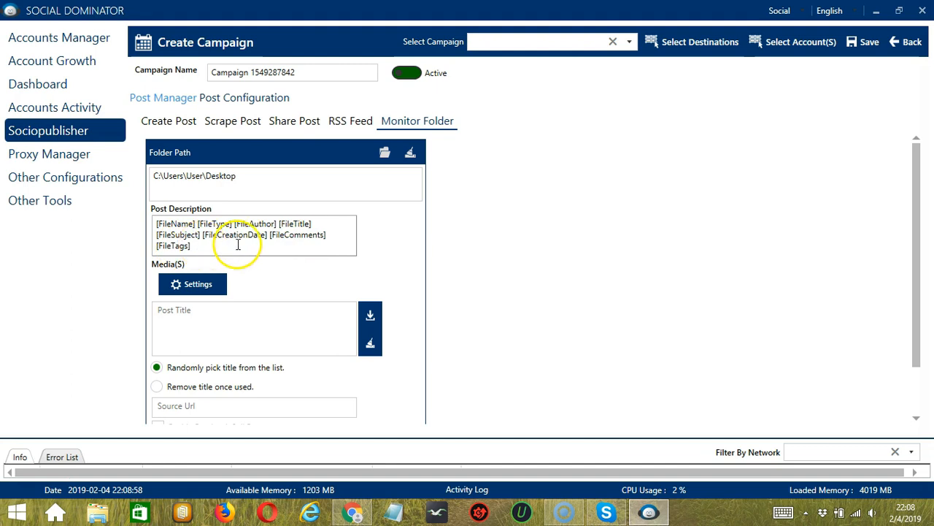
Step: Open and save the folder's post settings, and enter "Happy" as the post title
{"action": "left_click", "coordinate": [220, 287]}
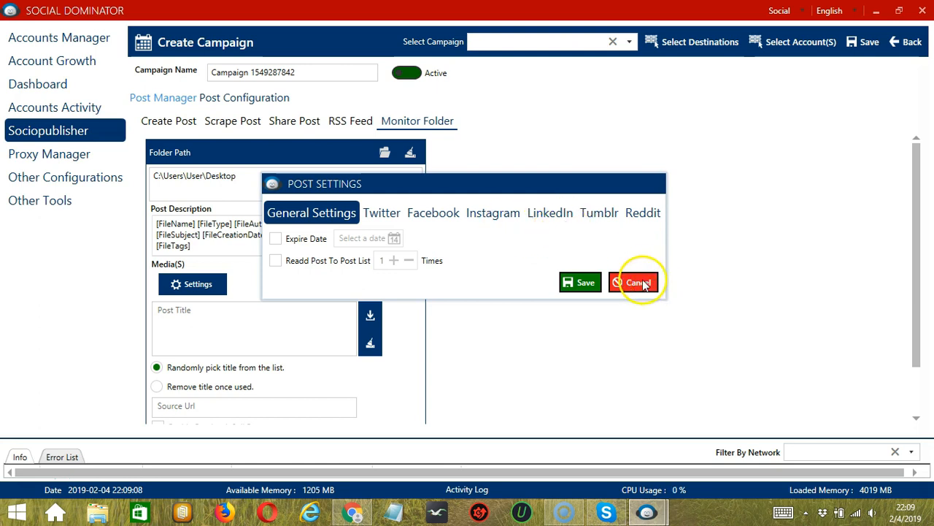
{"action": "left_click", "coordinate": [586, 284]}
{"action": "scroll", "coordinate": [587, 284], "scroll_direction": "down", "scroll_amount": 1}
{"action": "left_click", "coordinate": [240, 273]}
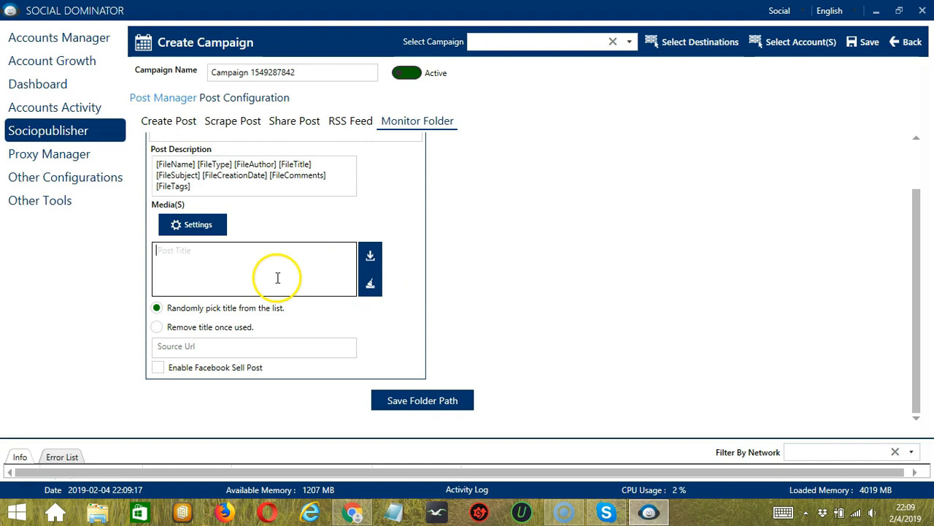
{"action": "type", "text": "Happy"}
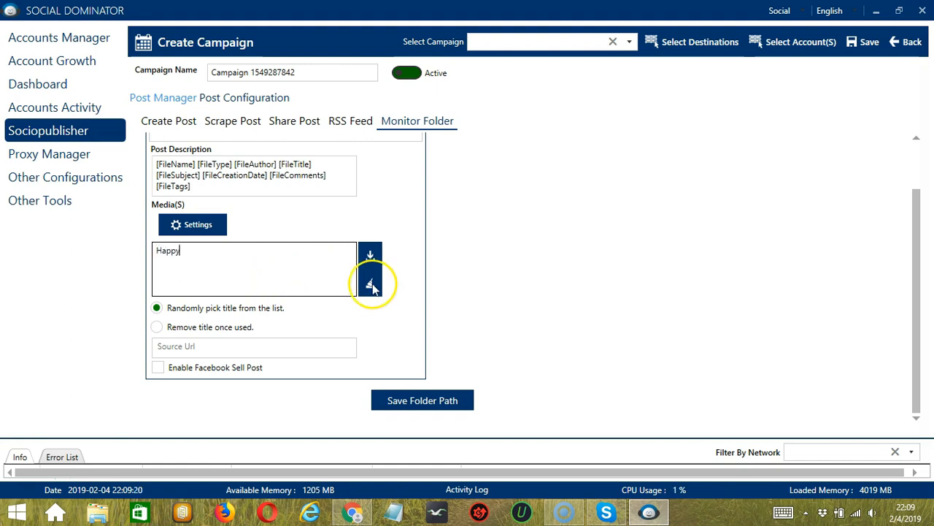
Step: Clear the post title, cancel importing titles from a text file, and re-enter "Happy"
{"action": "left_click", "coordinate": [371, 286]}
{"action": "left_click", "coordinate": [371, 259]}
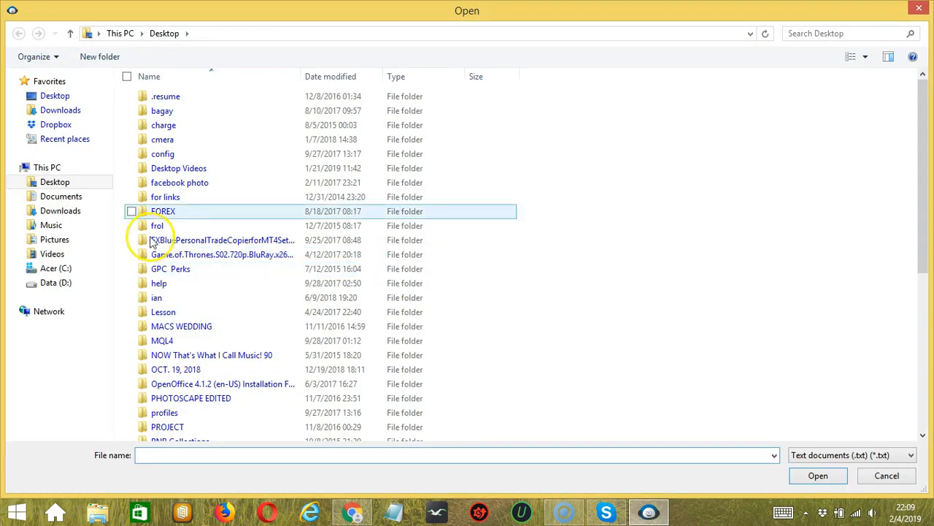
{"action": "left_click", "coordinate": [886, 476]}
{"action": "left_click", "coordinate": [285, 271]}
{"action": "type", "text": "Happy"}
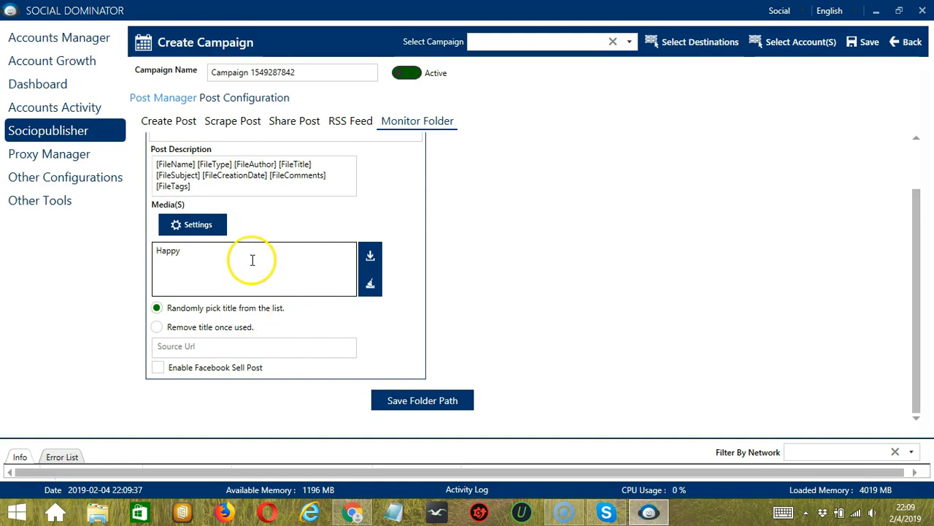
Step: Choose to remove each title once used and save the folder path
{"action": "left_click", "coordinate": [194, 328]}
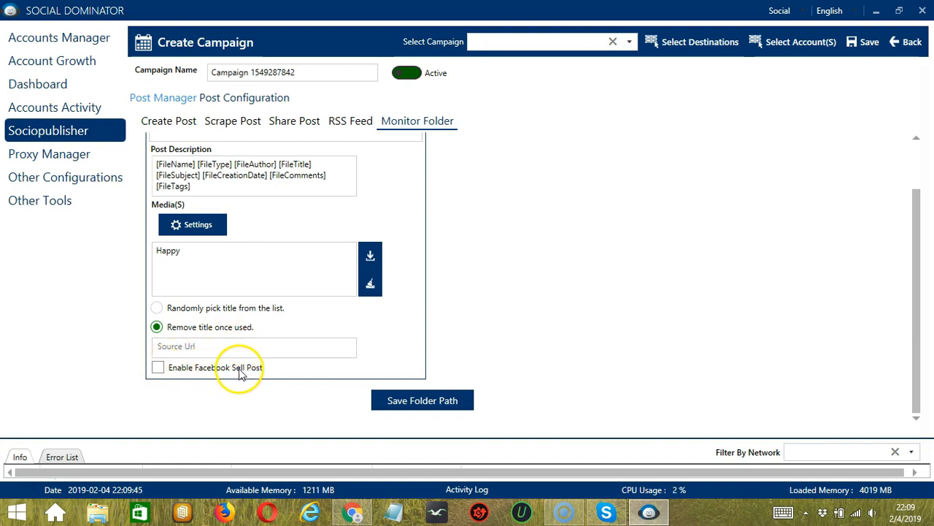
{"action": "left_click", "coordinate": [464, 402]}
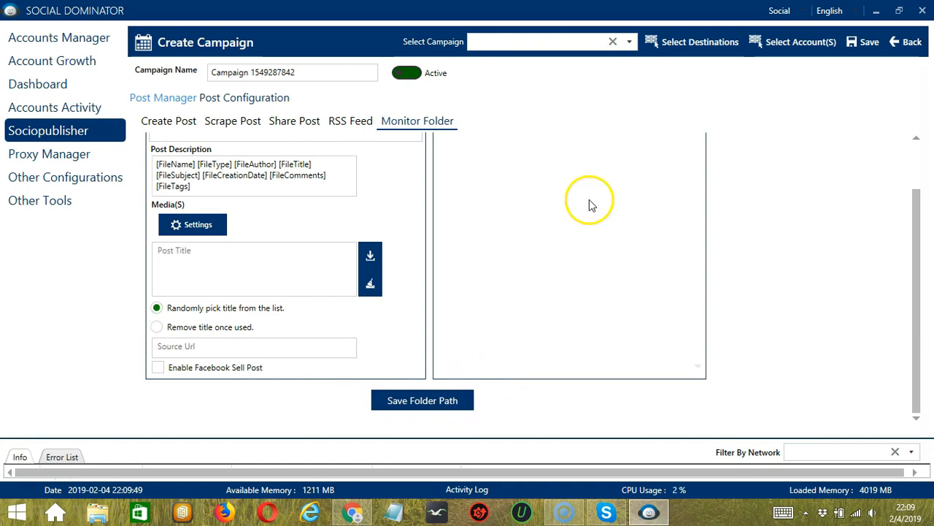
Step: Load the saved Desktop folder path for editing and delete it from the folder path details
{"action": "left_click", "coordinate": [917, 138]}
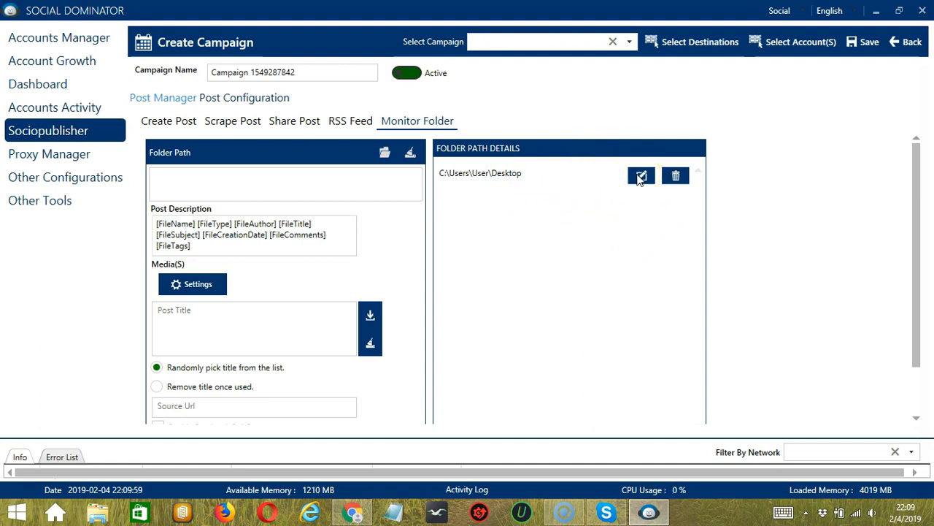
{"action": "left_click", "coordinate": [677, 176]}
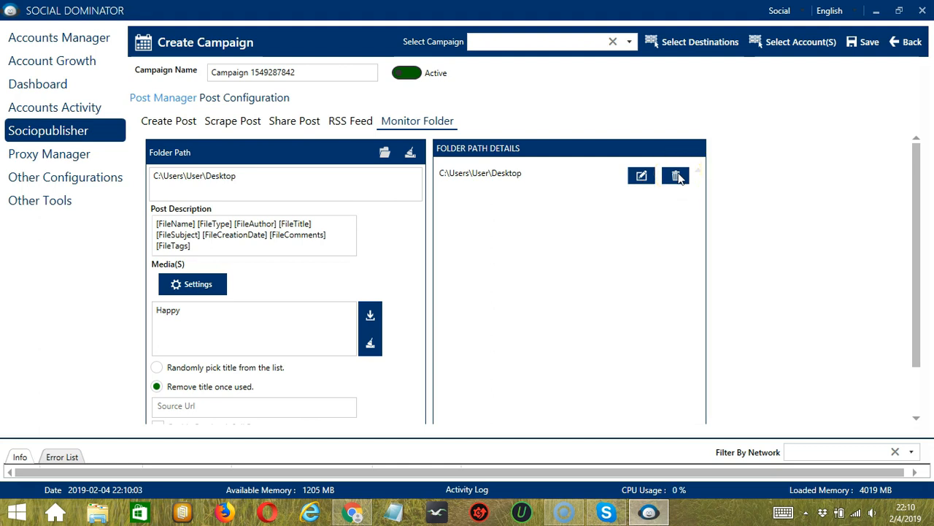
{"action": "left_click", "coordinate": [677, 176]}
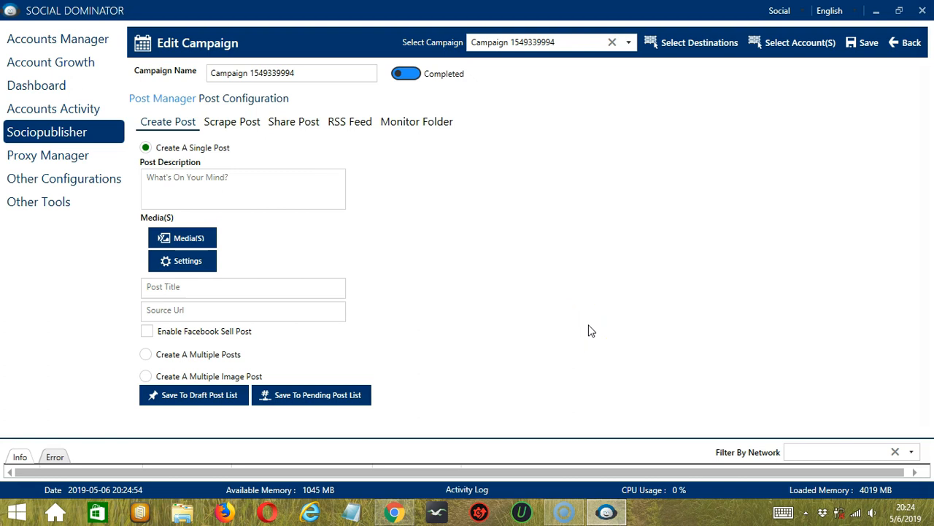
Step: Open the post configuration, try the post delay and posting interval options, and select Use Random Publishing Time Everyday
{"action": "left_click", "coordinate": [570, 307]}
{"action": "left_click", "coordinate": [254, 99]}
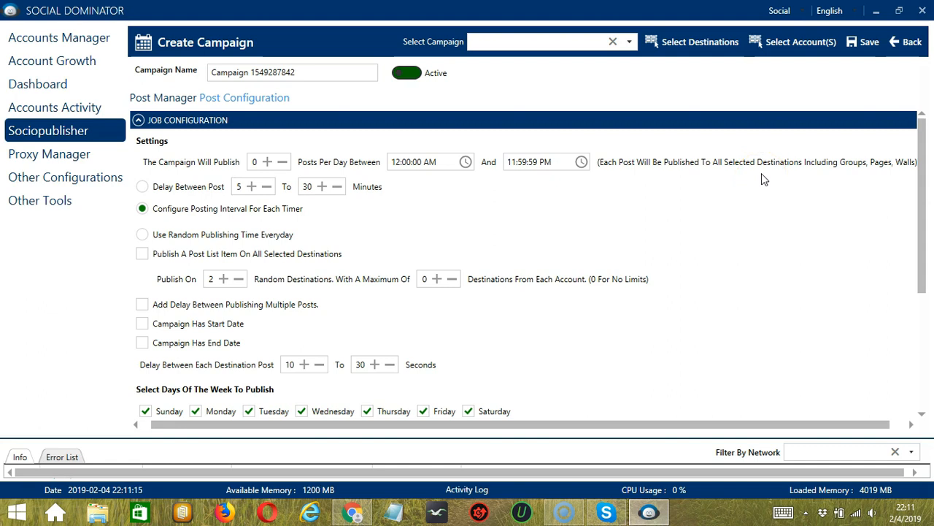
{"action": "left_click", "coordinate": [824, 202]}
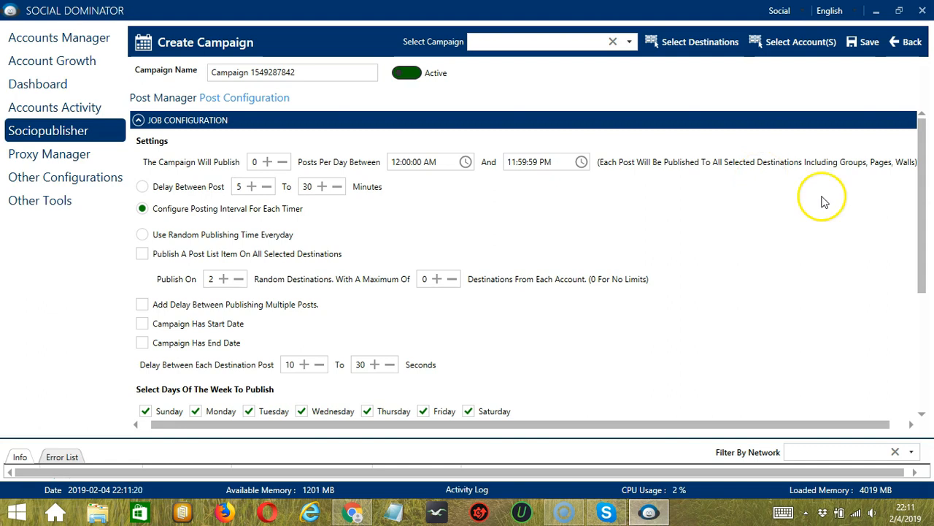
{"action": "left_click", "coordinate": [144, 187]}
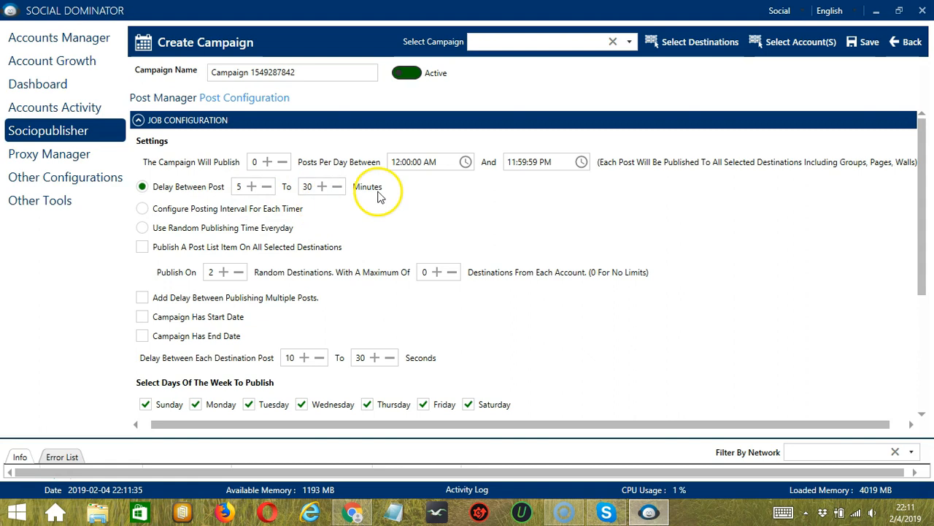
{"action": "left_click", "coordinate": [163, 208]}
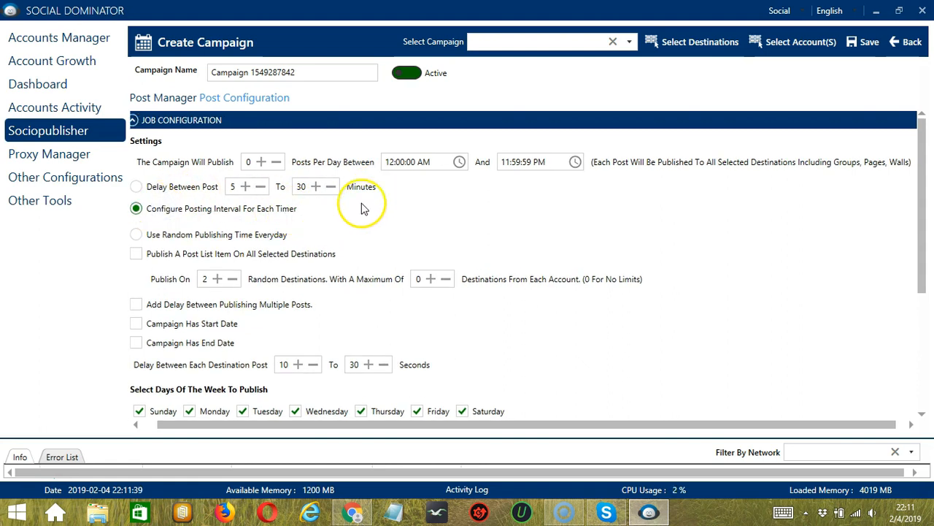
{"action": "left_click", "coordinate": [190, 236]}
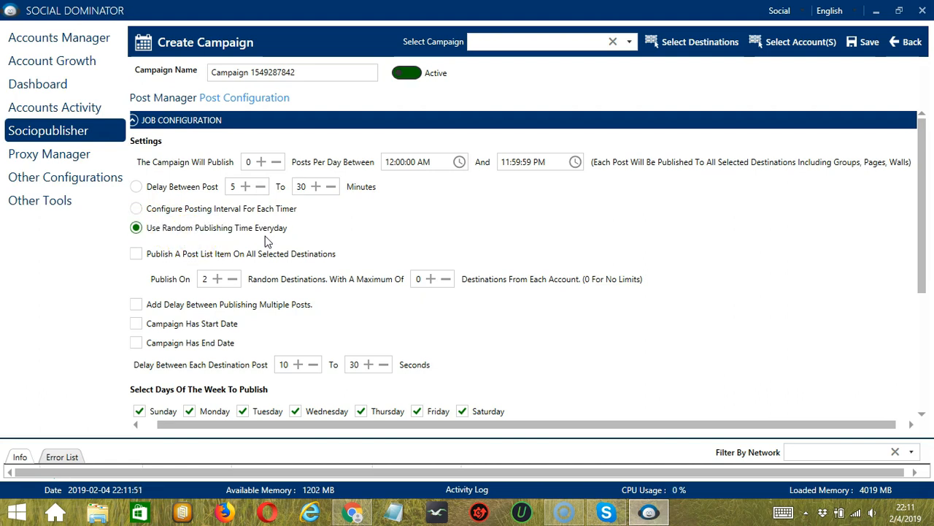
Step: Enable publishing a post list item on all selected destinations and adding a delay between publishing multiple posts
{"action": "left_click", "coordinate": [136, 254]}
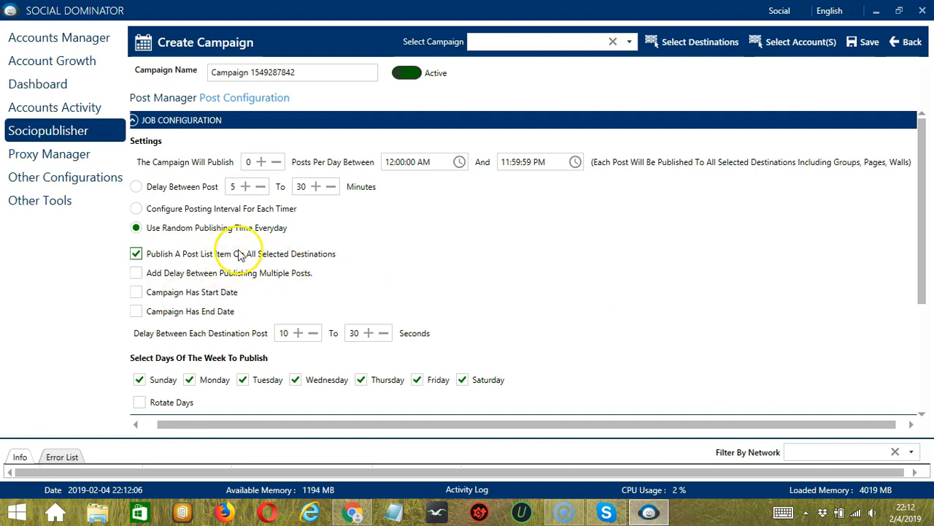
{"action": "left_click", "coordinate": [167, 272]}
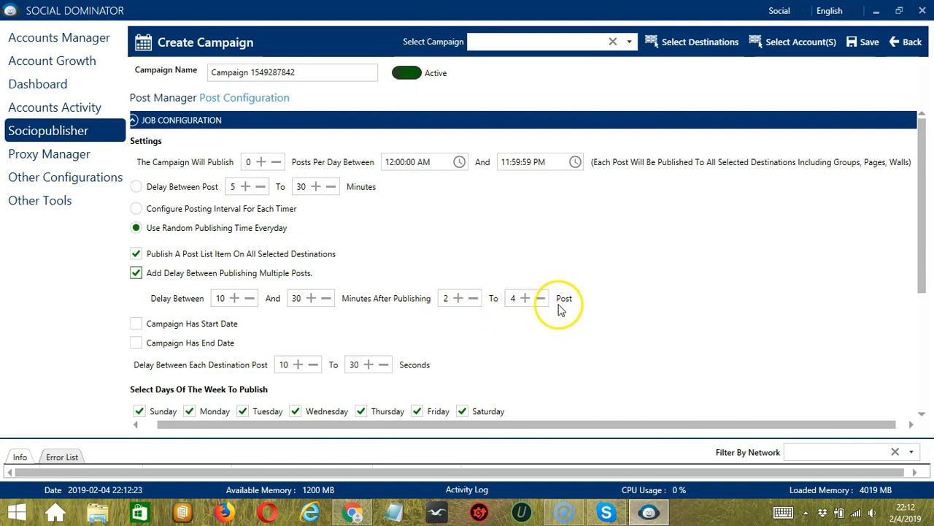
Step: Enable a campaign start date and set it to 2/5/2019 at 12:00:00 AM
{"action": "scroll", "coordinate": [292, 278], "scroll_direction": "down", "scroll_amount": 3}
{"action": "left_click", "coordinate": [137, 225]}
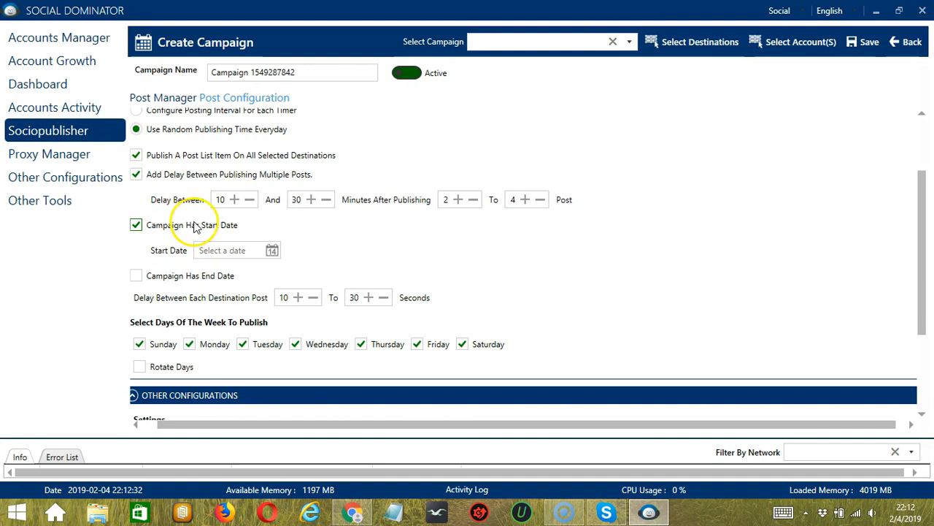
{"action": "left_click", "coordinate": [244, 249]}
{"action": "left_click", "coordinate": [270, 251]}
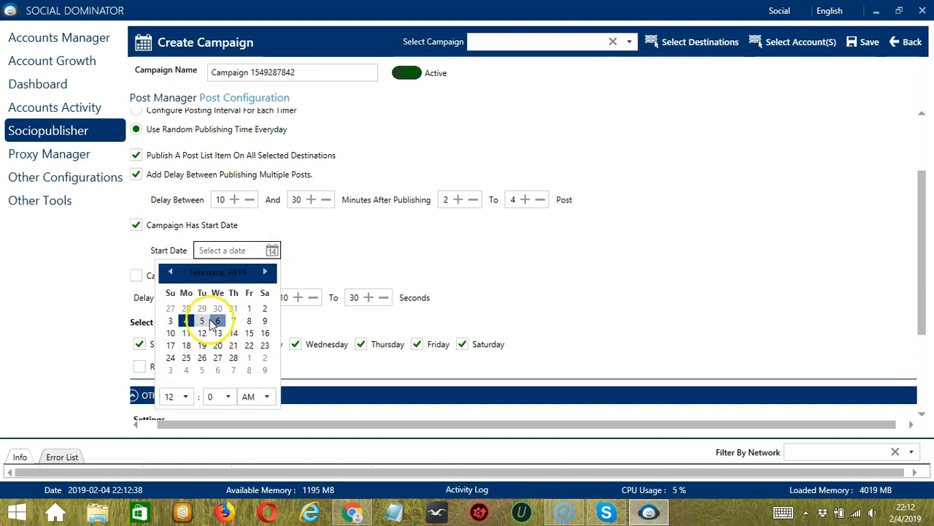
{"action": "left_click", "coordinate": [201, 321]}
{"action": "left_click", "coordinate": [343, 252]}
{"action": "left_click", "coordinate": [344, 252]}
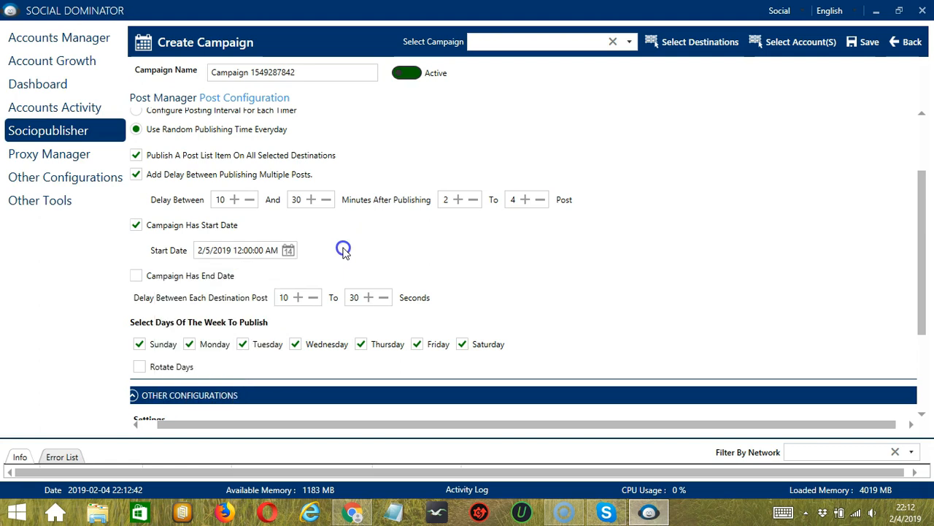
Step: Enable a campaign end date and set it to 2/7/2019 at 12:00:00 AM
{"action": "left_click", "coordinate": [137, 276]}
{"action": "left_click", "coordinate": [213, 300]}
{"action": "left_click", "coordinate": [269, 300]}
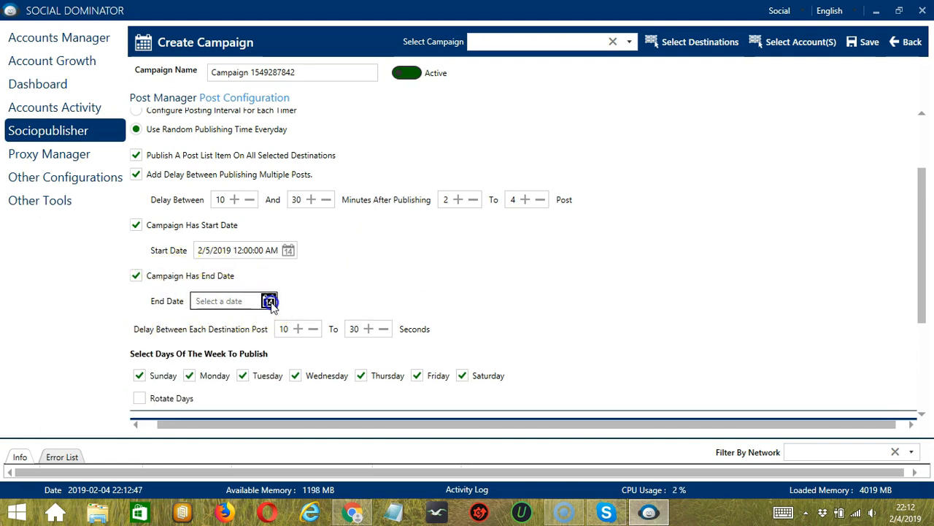
{"action": "left_click", "coordinate": [230, 371]}
{"action": "left_click", "coordinate": [227, 339]}
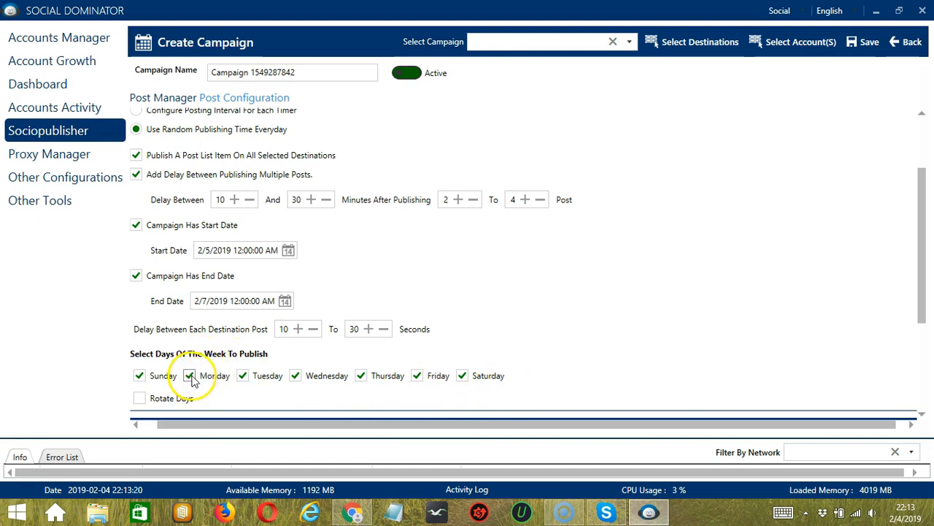
Step: Exclude Tuesday from the publishing days of the week and enable Rotate Days
{"action": "left_click", "coordinate": [243, 376]}
{"action": "scroll", "coordinate": [241, 380], "scroll_direction": "down", "scroll_amount": 3}
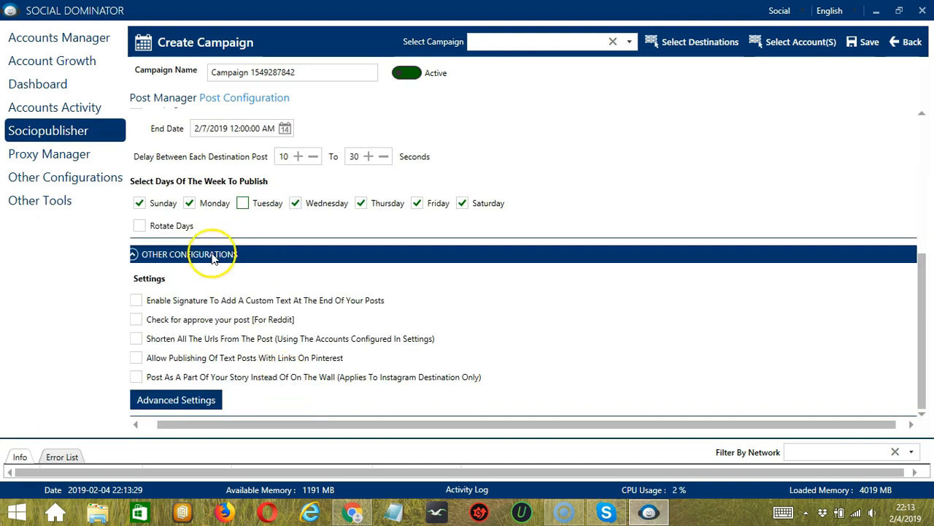
{"action": "left_click", "coordinate": [157, 227]}
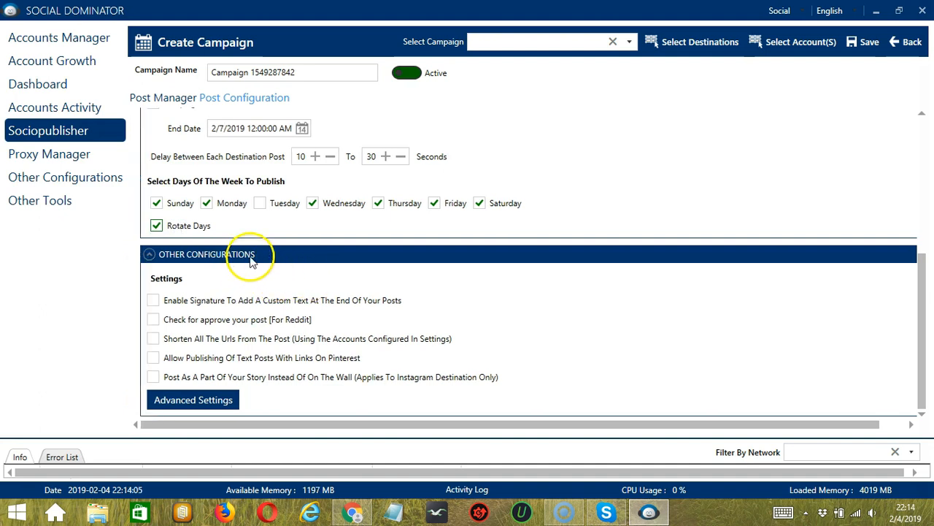
Step: Enable the custom signature text at the end of posts and the post approval check for Reddit
{"action": "left_click", "coordinate": [166, 302]}
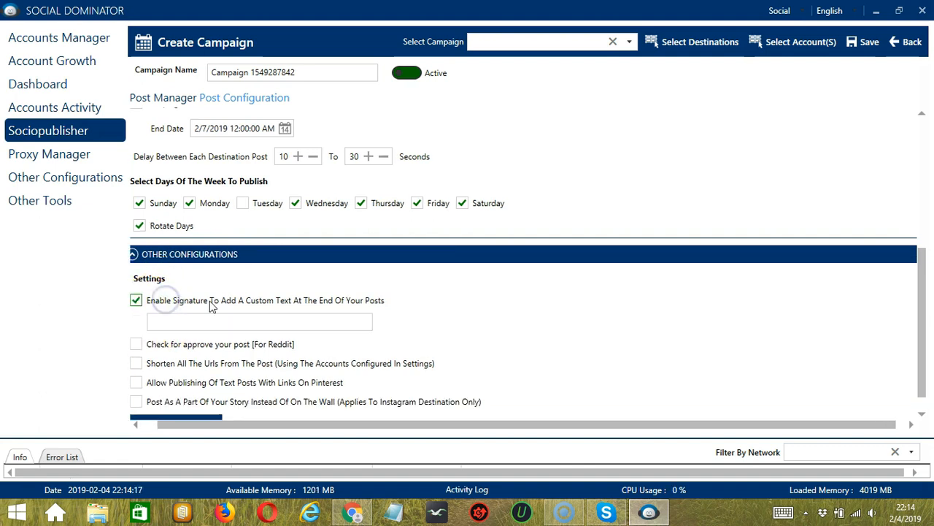
{"action": "scroll", "coordinate": [211, 305], "scroll_direction": "down", "scroll_amount": 1}
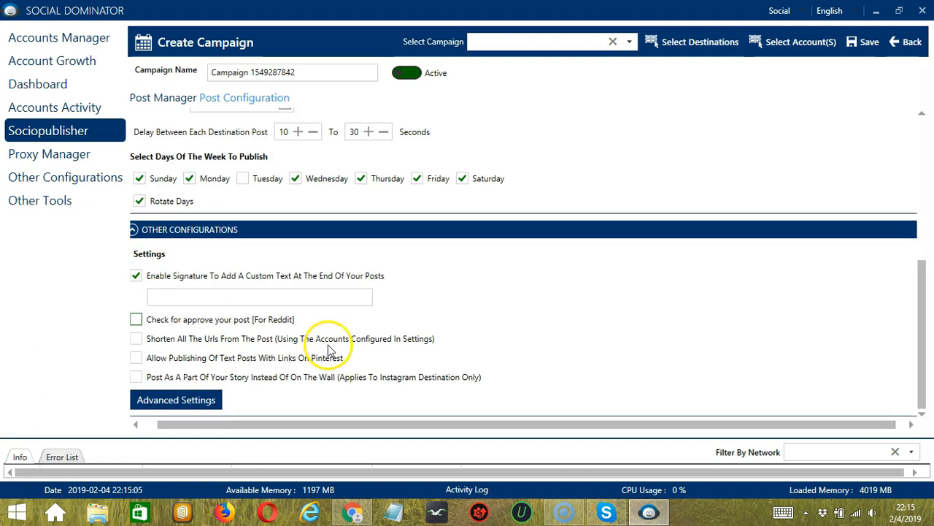
{"action": "left_click", "coordinate": [184, 323]}
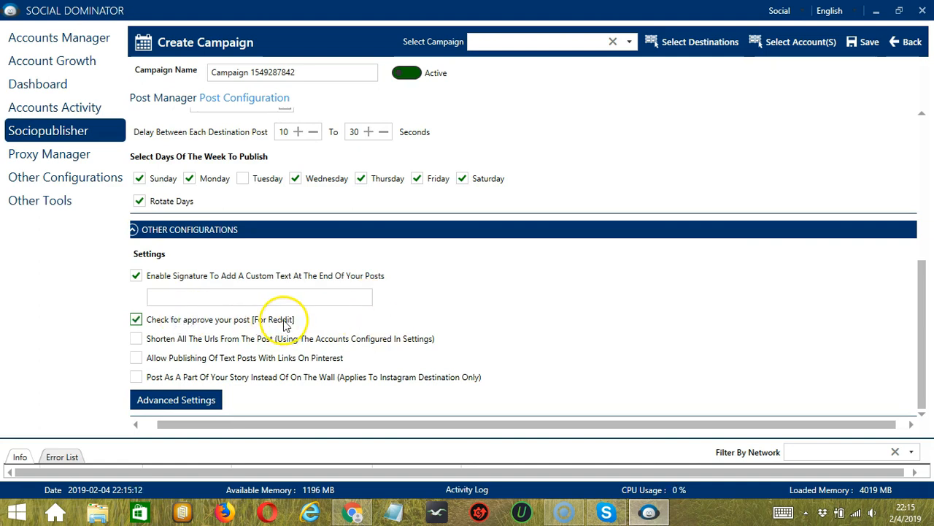
Step: Enable shortening all post URLs, publishing text posts with links on Pinterest, and posting to the Instagram story instead of the wall
{"action": "left_click", "coordinate": [169, 342]}
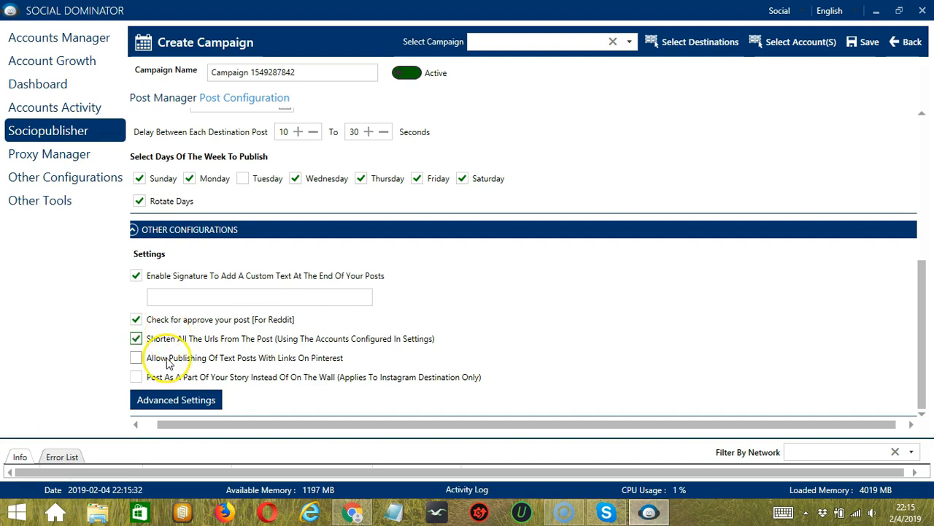
{"action": "left_click", "coordinate": [167, 360]}
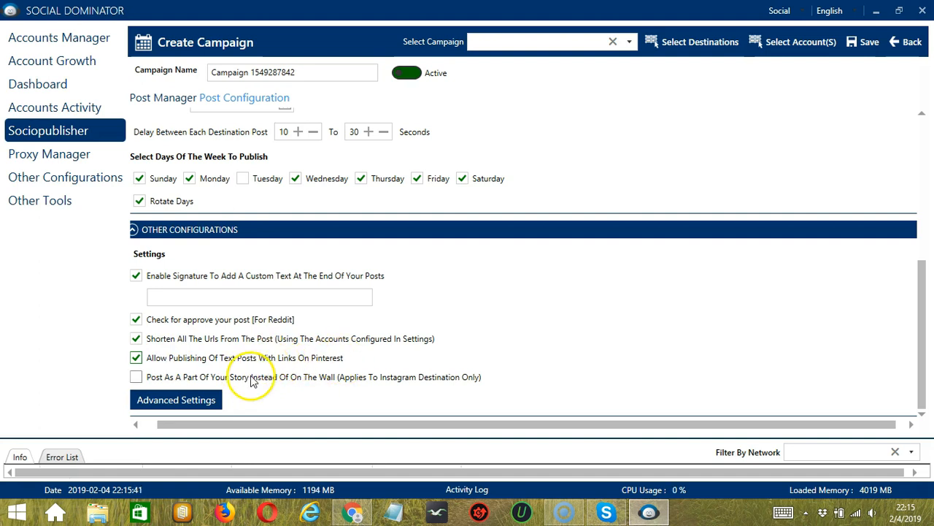
{"action": "left_click", "coordinate": [285, 379]}
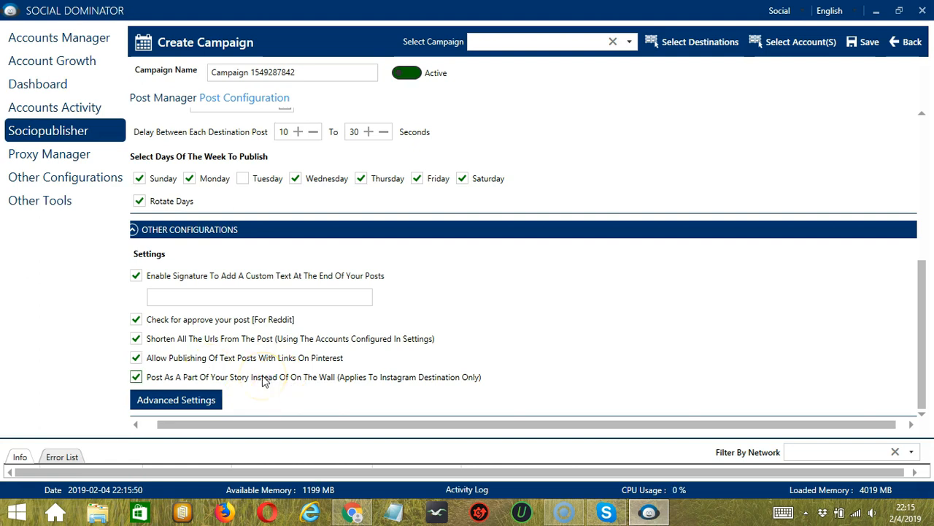
{"action": "left_click", "coordinate": [288, 378]}
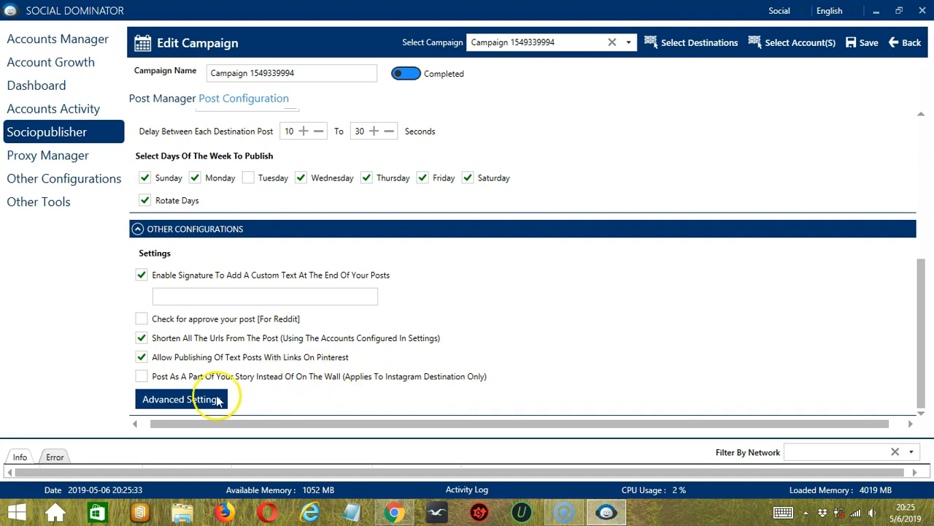
Step: In the advanced Facebook settings, enable navigating from the wall to a group and choose Skip Simplified Share When Normal Sharing Fails
{"action": "left_click", "coordinate": [217, 399]}
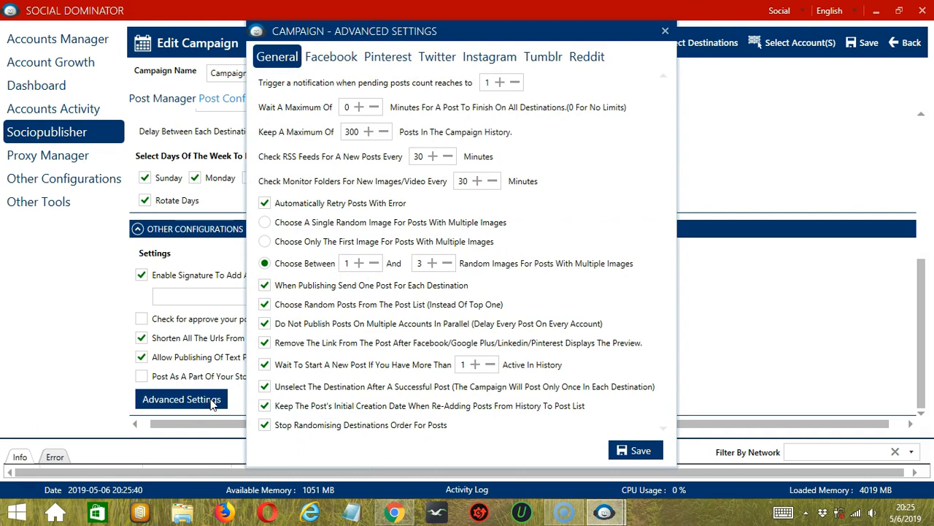
{"action": "left_click", "coordinate": [334, 59]}
{"action": "left_click", "coordinate": [266, 80]}
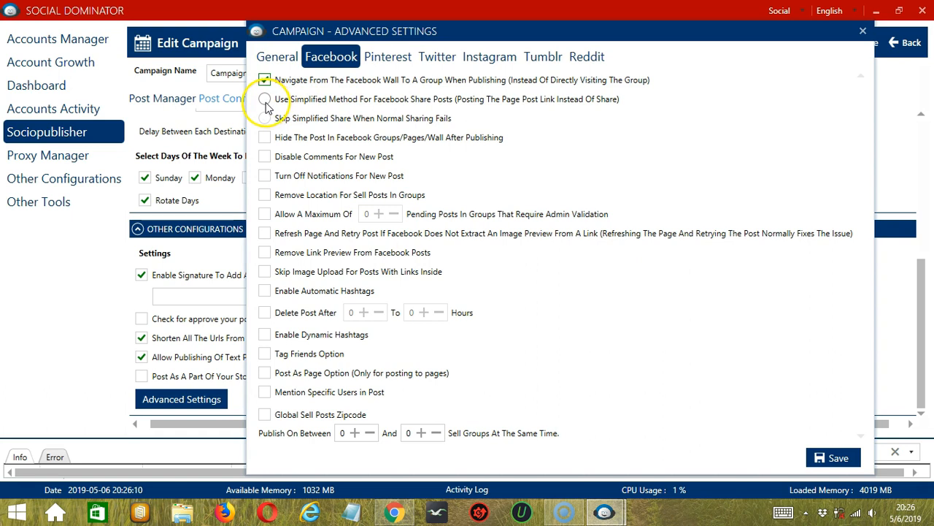
{"action": "left_click", "coordinate": [266, 103]}
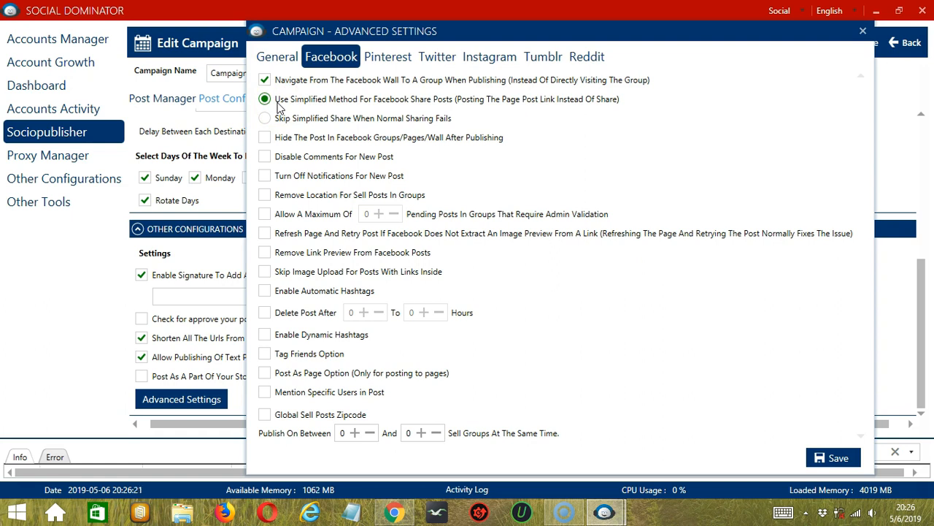
{"action": "left_click", "coordinate": [265, 118]}
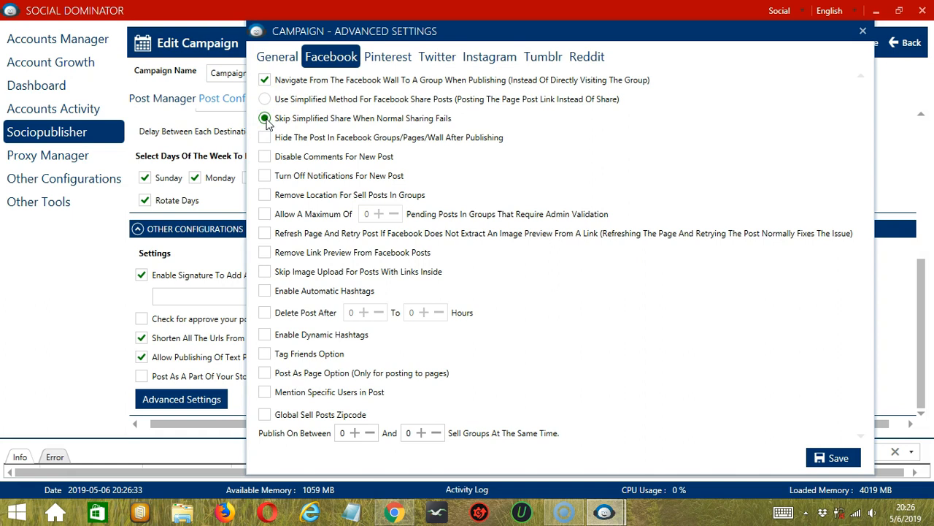
Step: Enable hiding Facebook posts after publishing, disabling comments and turning off notifications for new posts
{"action": "left_click", "coordinate": [265, 139]}
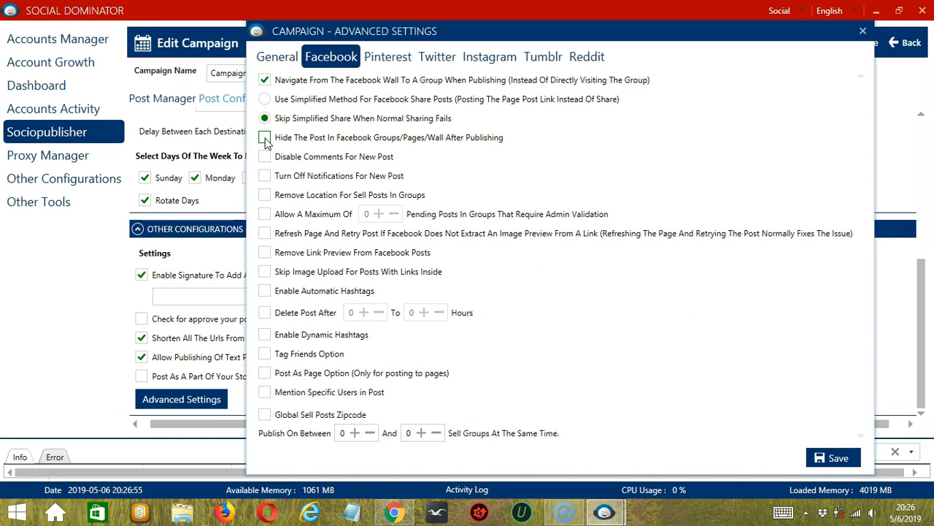
{"action": "left_click", "coordinate": [265, 139]}
{"action": "left_click", "coordinate": [265, 139]}
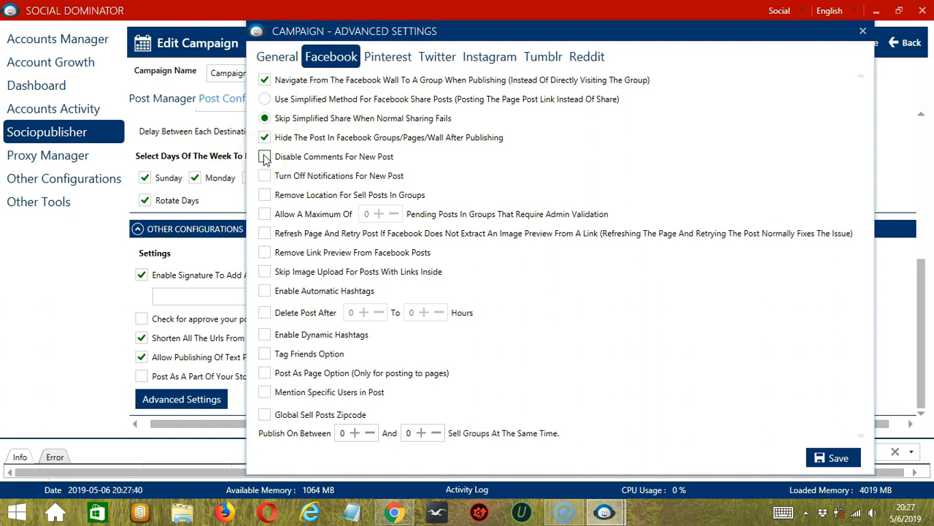
{"action": "left_click", "coordinate": [264, 158]}
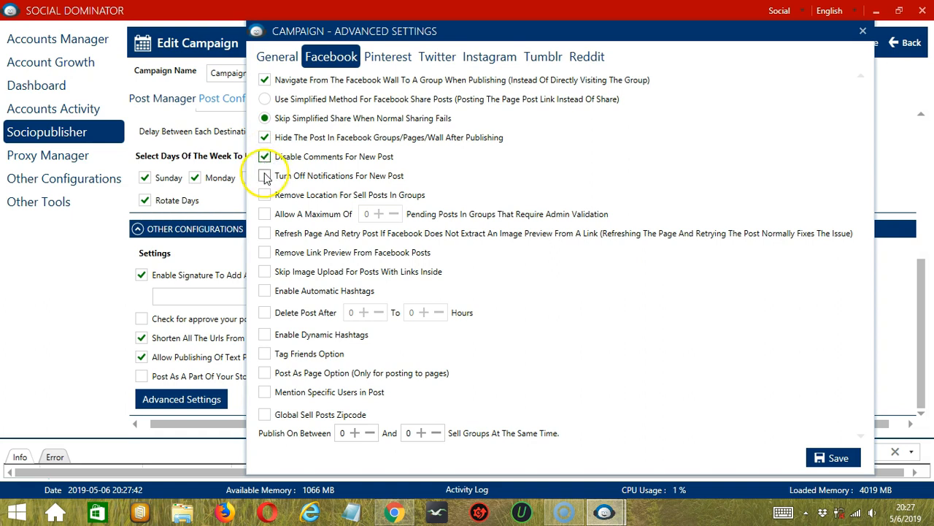
{"action": "left_click", "coordinate": [265, 176]}
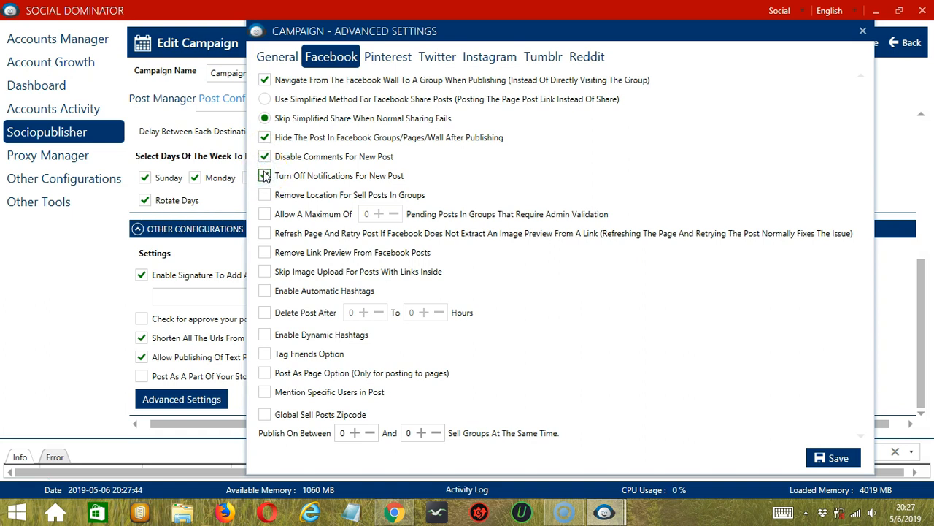
Step: Enable removing the location for sell posts in groups and limiting pending posts in groups that require admin validation
{"action": "left_click", "coordinate": [264, 196]}
{"action": "left_click", "coordinate": [264, 196]}
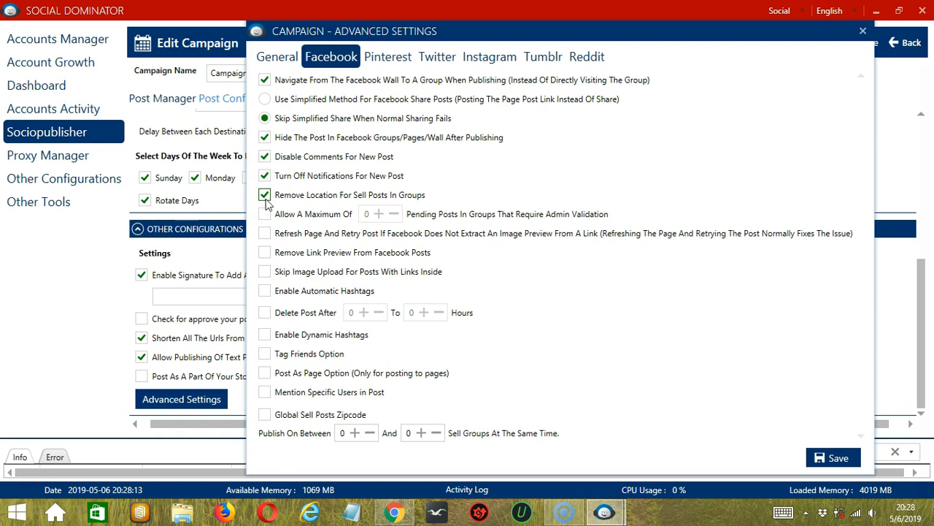
{"action": "left_click", "coordinate": [264, 214]}
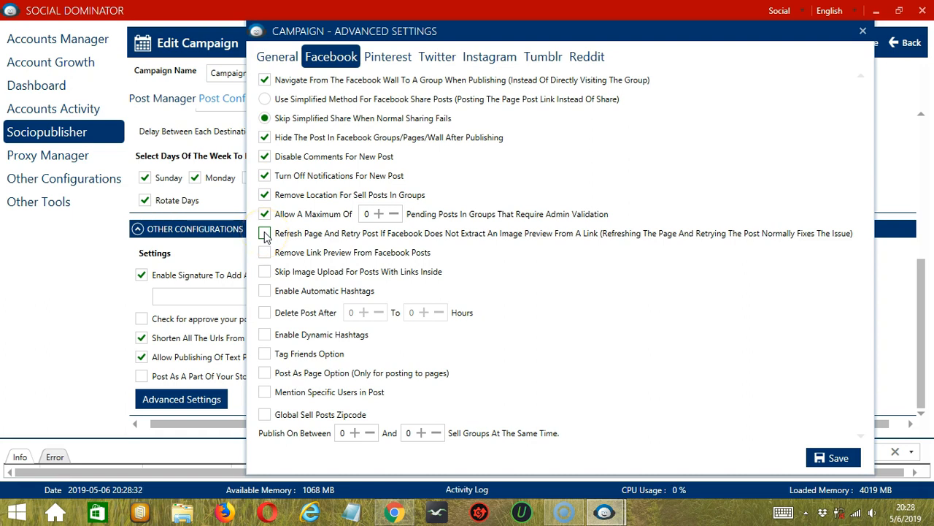
Step: Enable retrying posts with missing image previews, removing link previews, and skipping image upload for posts with links inside
{"action": "left_click", "coordinate": [264, 233]}
{"action": "left_click", "coordinate": [265, 253]}
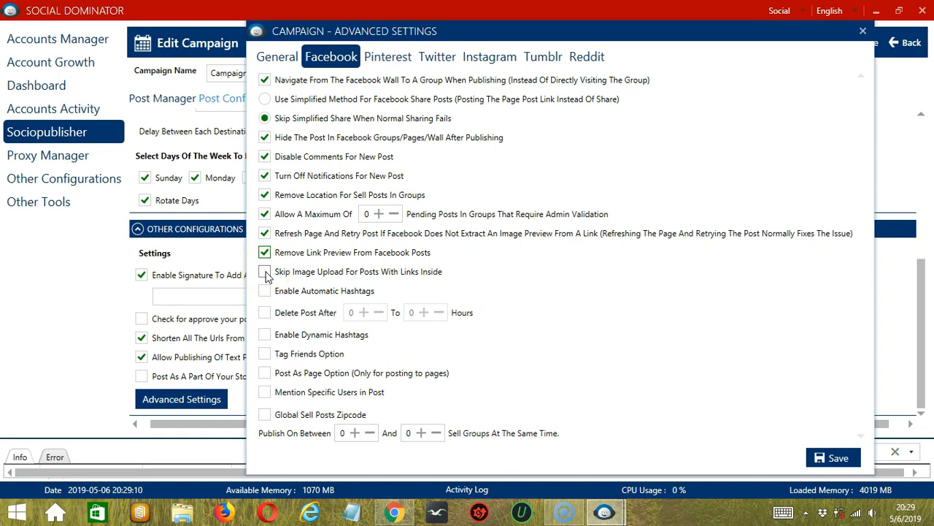
{"action": "left_click", "coordinate": [265, 272]}
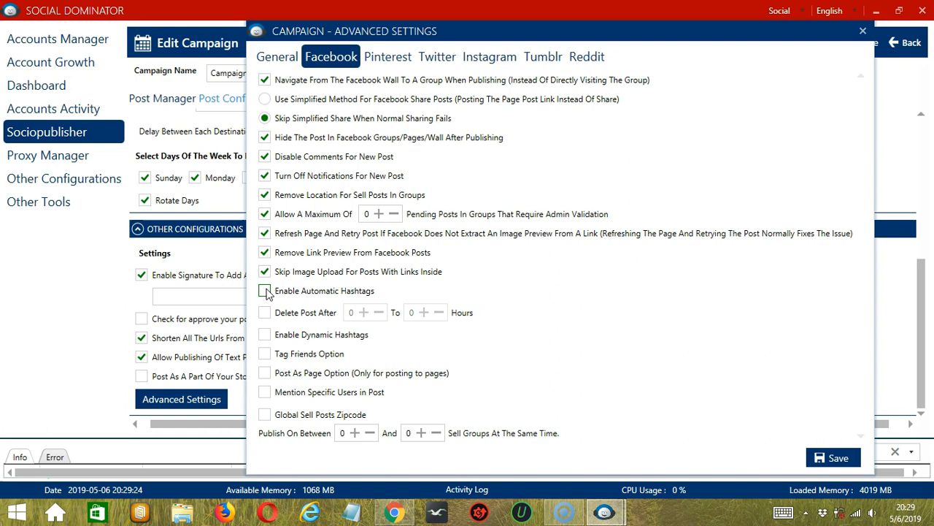
Step: Enable automatic hashtags and deleting Facebook posts after a set range of hours
{"action": "left_click", "coordinate": [265, 291]}
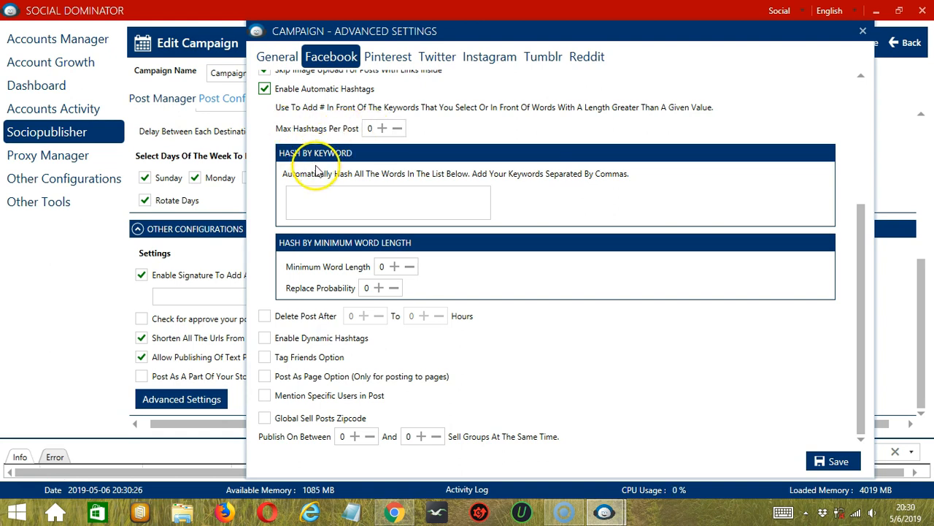
{"action": "left_click", "coordinate": [339, 196]}
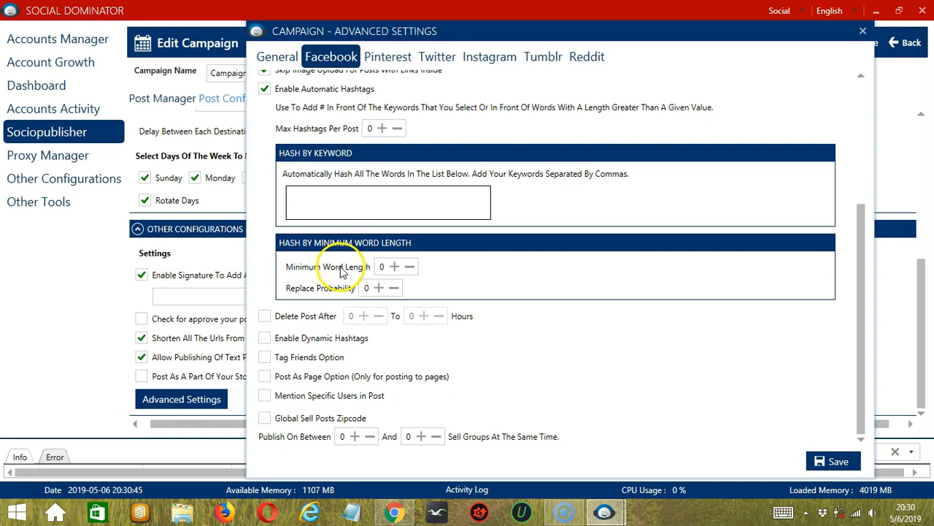
{"action": "left_click", "coordinate": [264, 316]}
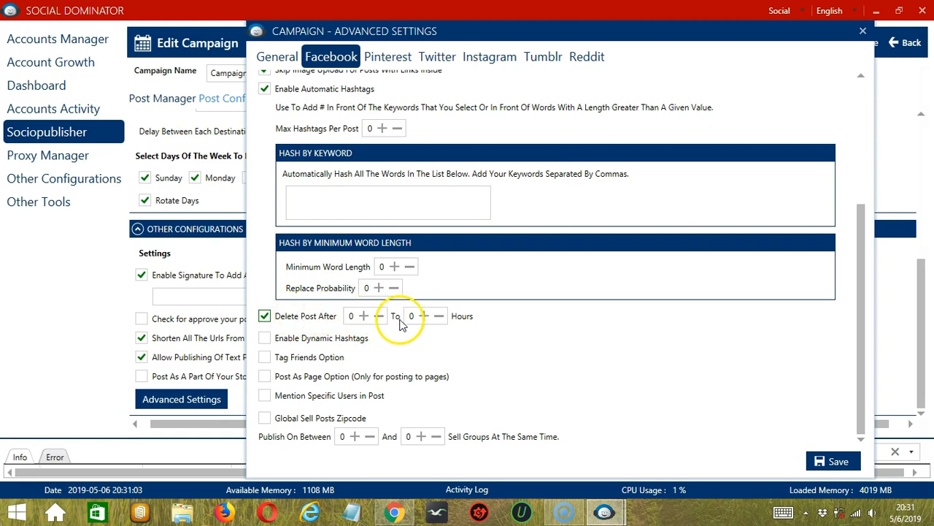
Step: Enable dynamic hashtags and allow adding them even if the post already has hashtags
{"action": "left_click", "coordinate": [264, 338]}
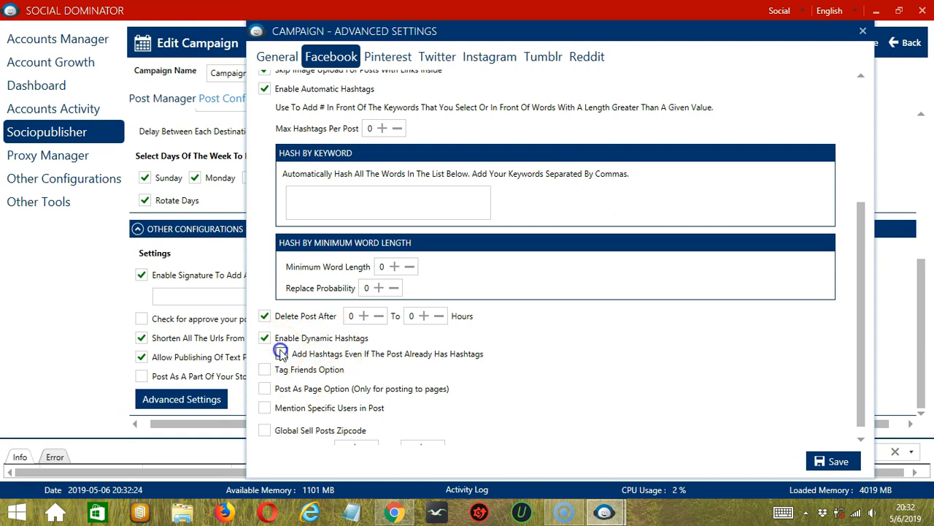
{"action": "left_click", "coordinate": [281, 353]}
{"action": "scroll", "coordinate": [282, 353], "scroll_direction": "down", "scroll_amount": 3}
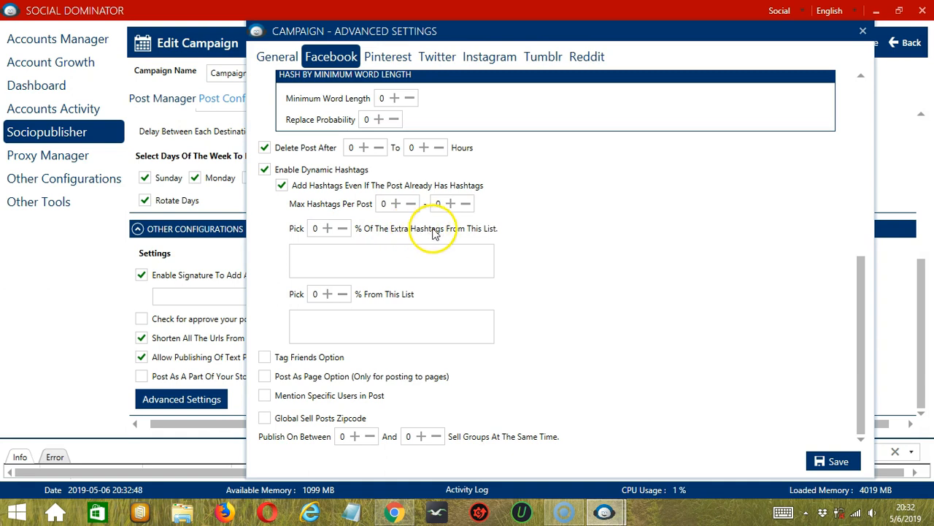
{"action": "left_click", "coordinate": [386, 261]}
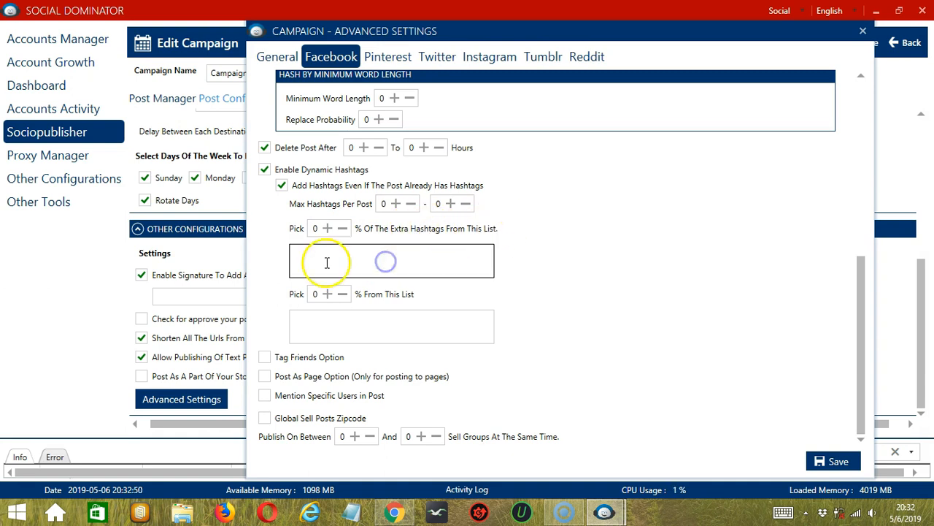
{"action": "left_click", "coordinate": [299, 315]}
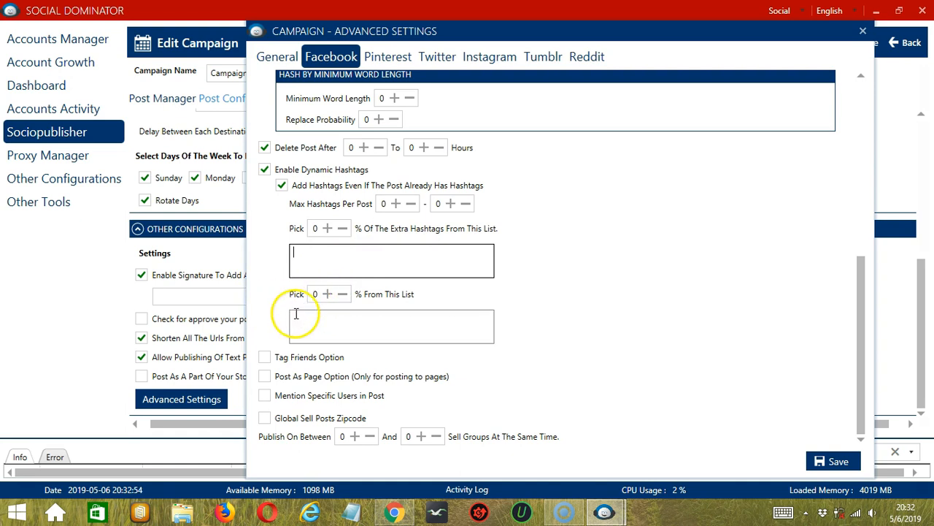
Step: Enable the Tag Friends Option with automatic friend tagging in posts and unique users for each post
{"action": "left_click", "coordinate": [265, 357]}
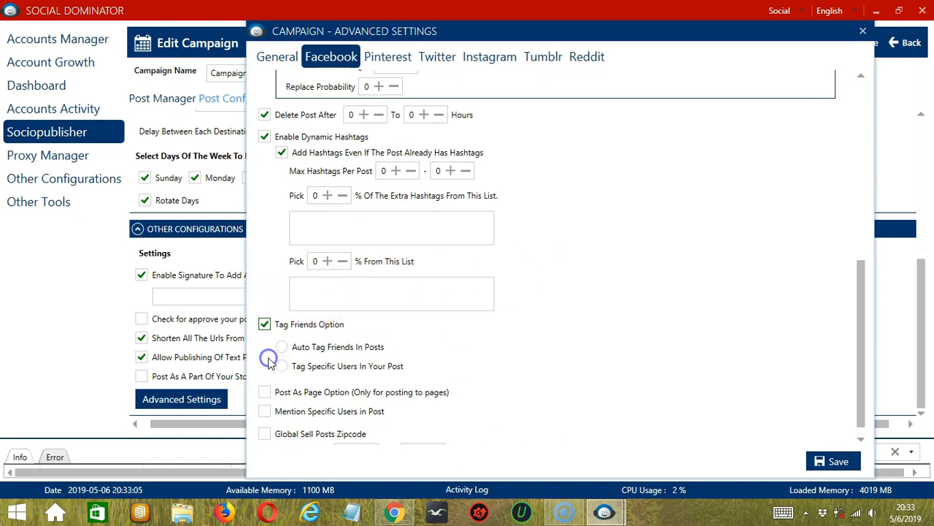
{"action": "scroll", "coordinate": [537, 315], "scroll_direction": "down", "scroll_amount": 1}
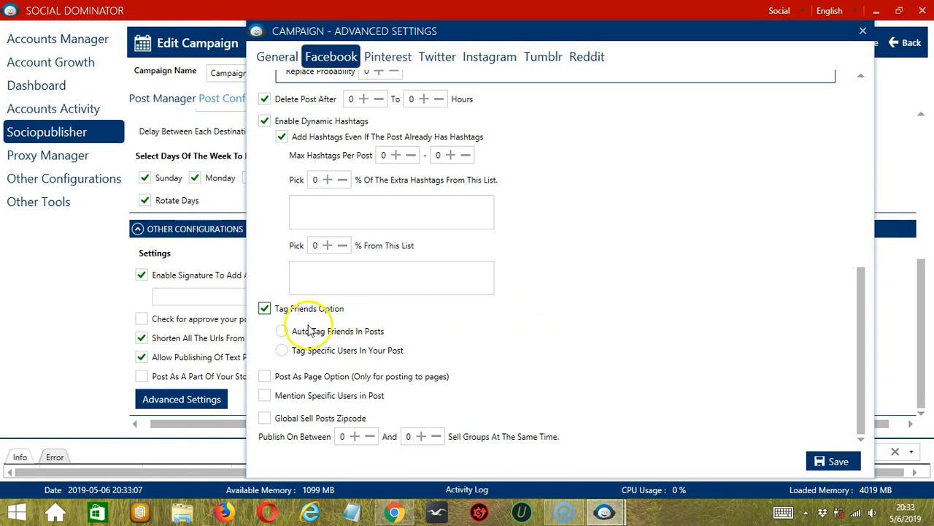
{"action": "left_click", "coordinate": [282, 332]}
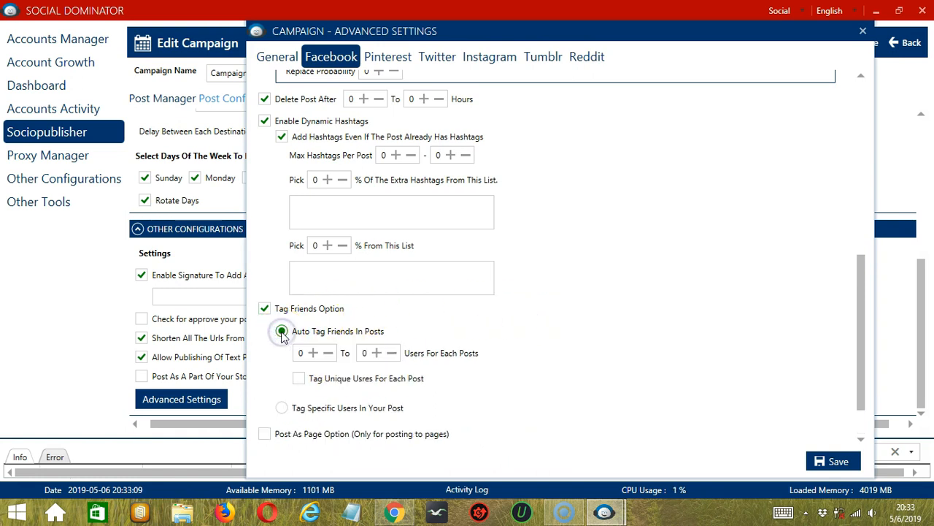
{"action": "scroll", "coordinate": [553, 324], "scroll_direction": "down", "scroll_amount": 3}
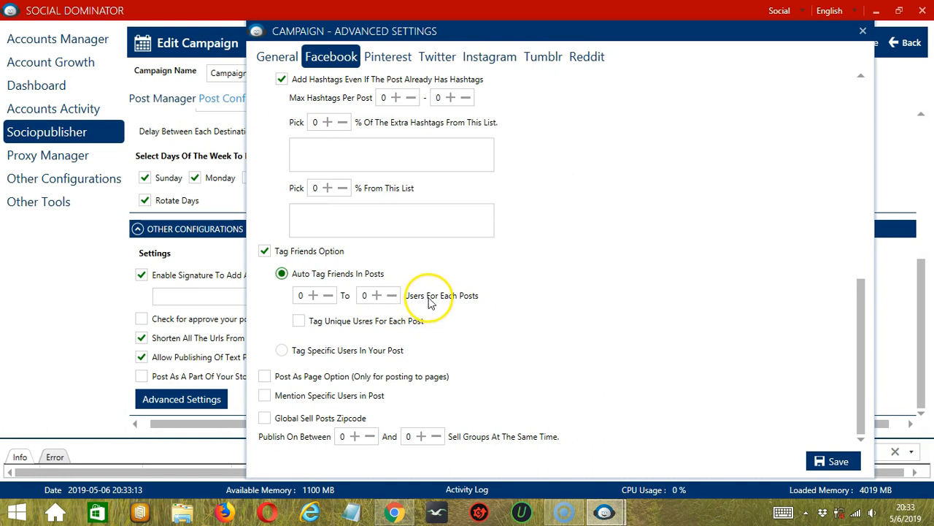
{"action": "left_click", "coordinate": [304, 324]}
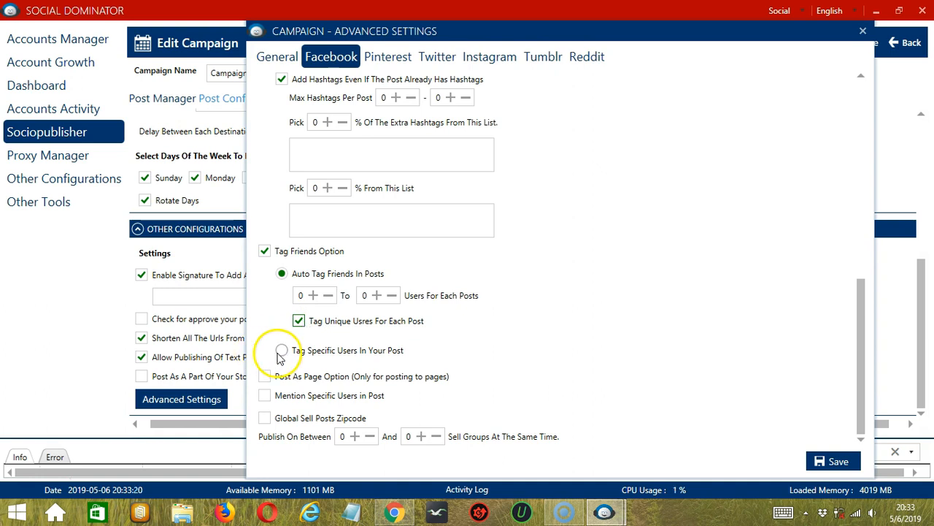
Step: Switch friend tagging to specific users, enter "friend url" in the user list, and clear the list
{"action": "left_click", "coordinate": [282, 352]}
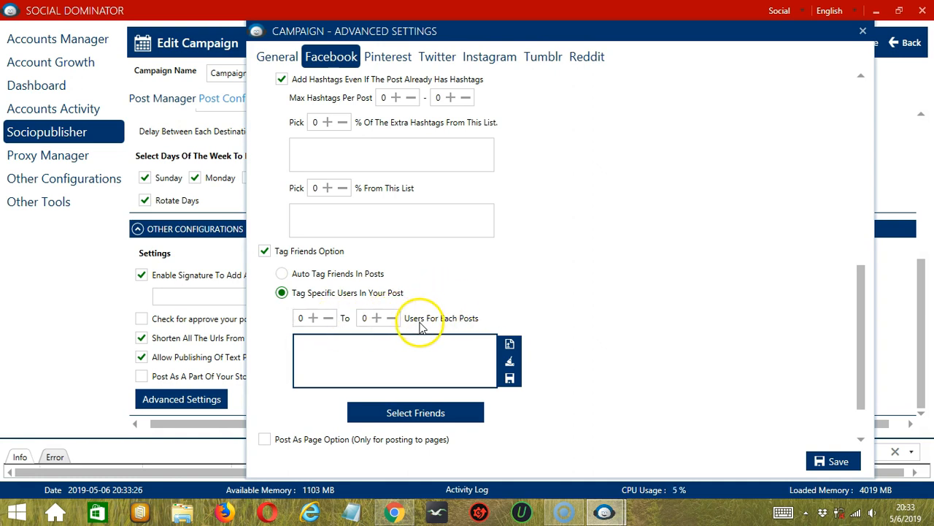
{"action": "left_click", "coordinate": [333, 359]}
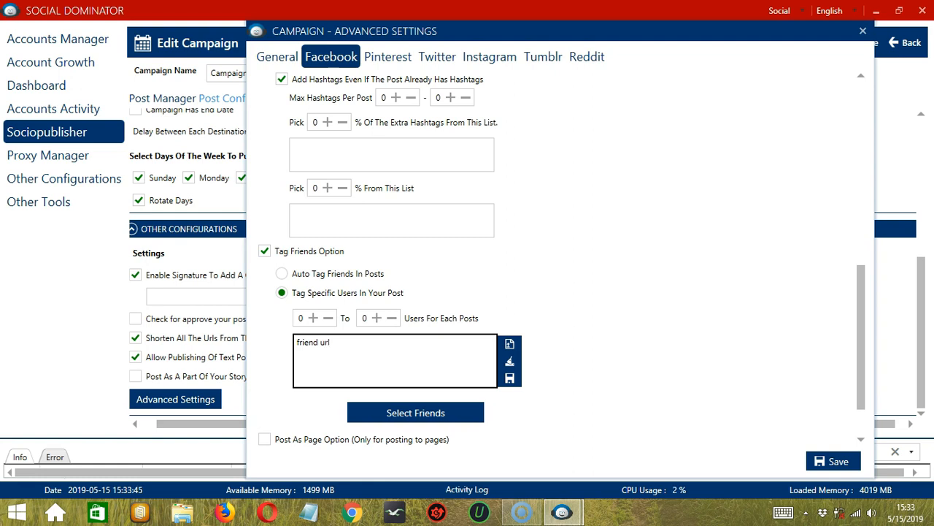
{"action": "left_click", "coordinate": [509, 363]}
Step: Try to import the list of specific users to tag from a text file on the Desktop
{"action": "left_click", "coordinate": [454, 353]}
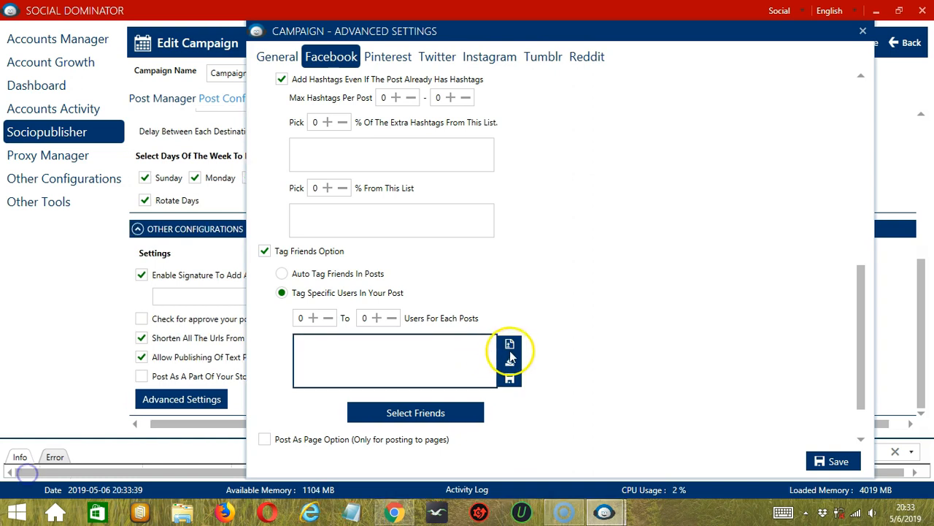
{"action": "left_click", "coordinate": [510, 343]}
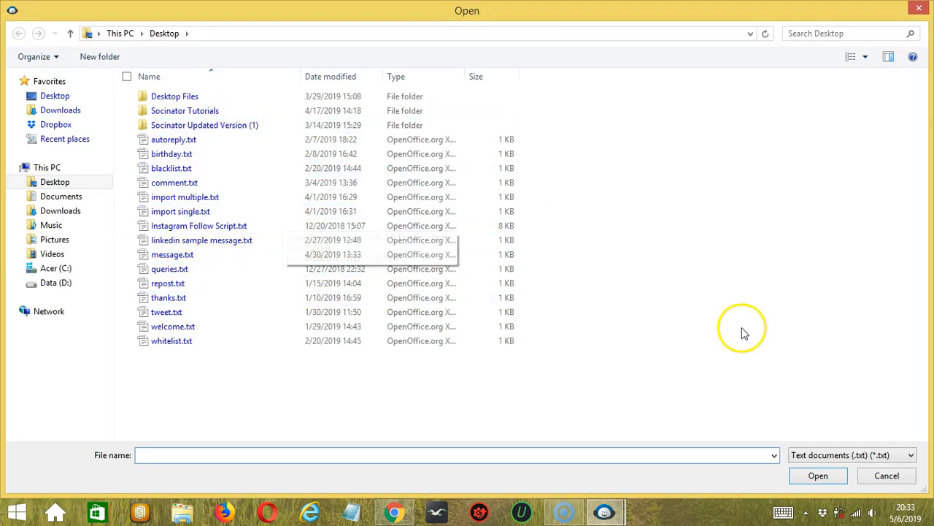
{"action": "left_click", "coordinate": [817, 476]}
{"action": "left_click", "coordinate": [454, 360]}
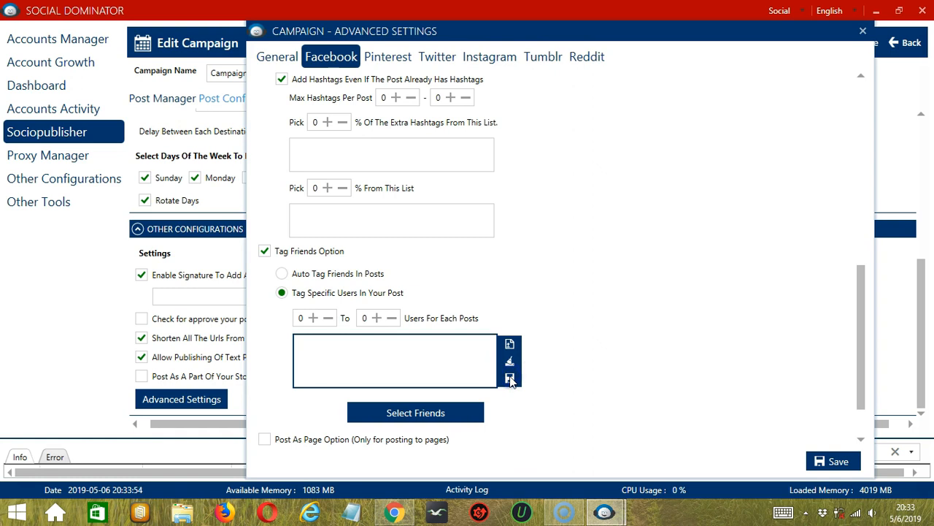
Step: Open the friend selection for tagging specific users and save the account details
{"action": "scroll", "coordinate": [540, 372], "scroll_direction": "down", "scroll_amount": 1}
{"action": "left_click", "coordinate": [431, 379]}
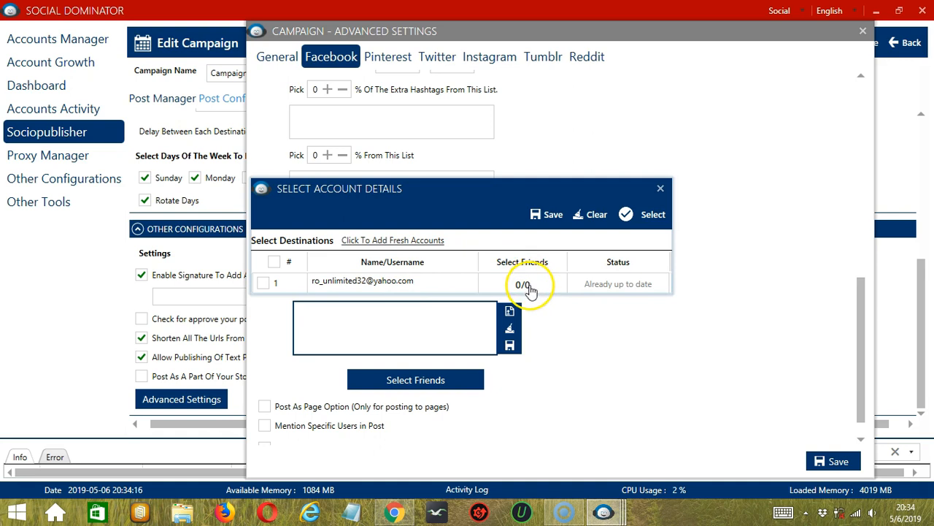
{"action": "left_click", "coordinate": [551, 215]}
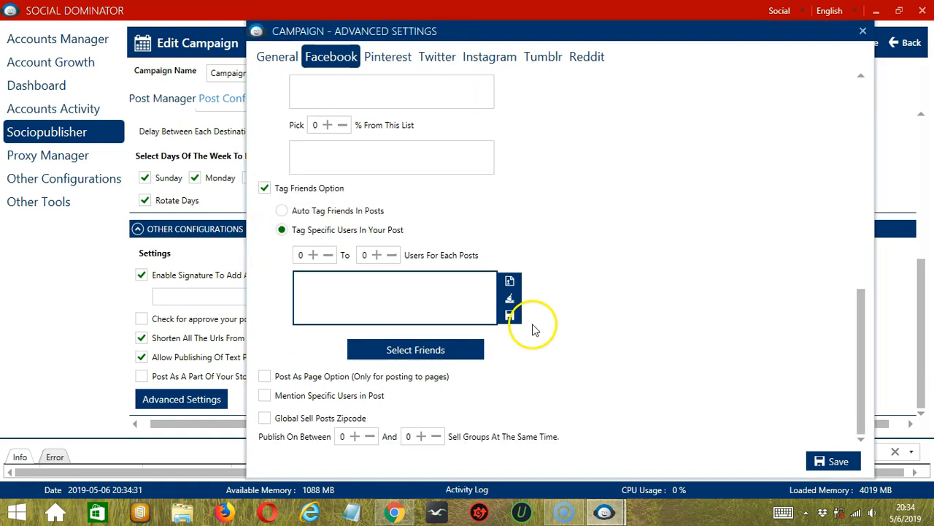
Step: Enable the Post As Page Option and set it to Post As Page, placing the cursor in its page list
{"action": "left_click", "coordinate": [266, 376]}
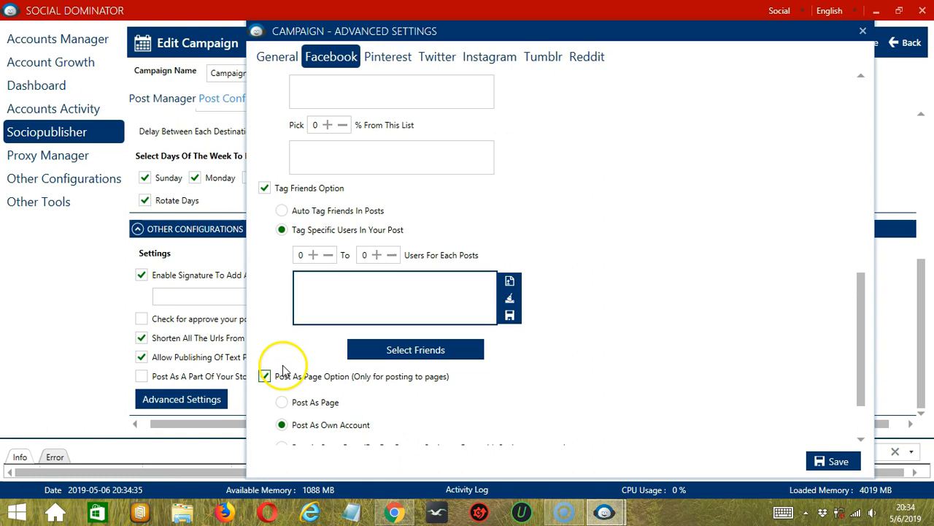
{"action": "scroll", "coordinate": [292, 369], "scroll_direction": "down", "scroll_amount": 2}
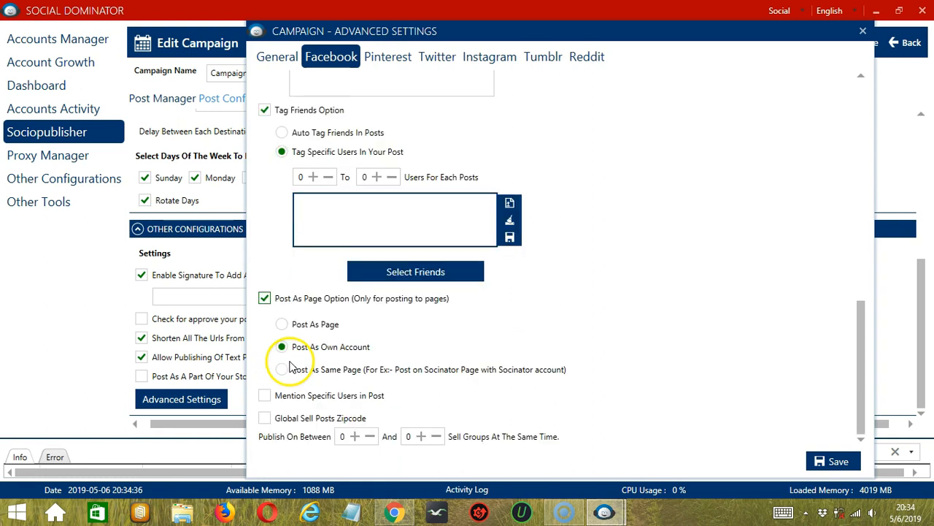
{"action": "left_click", "coordinate": [283, 325]}
{"action": "left_click", "coordinate": [398, 362]}
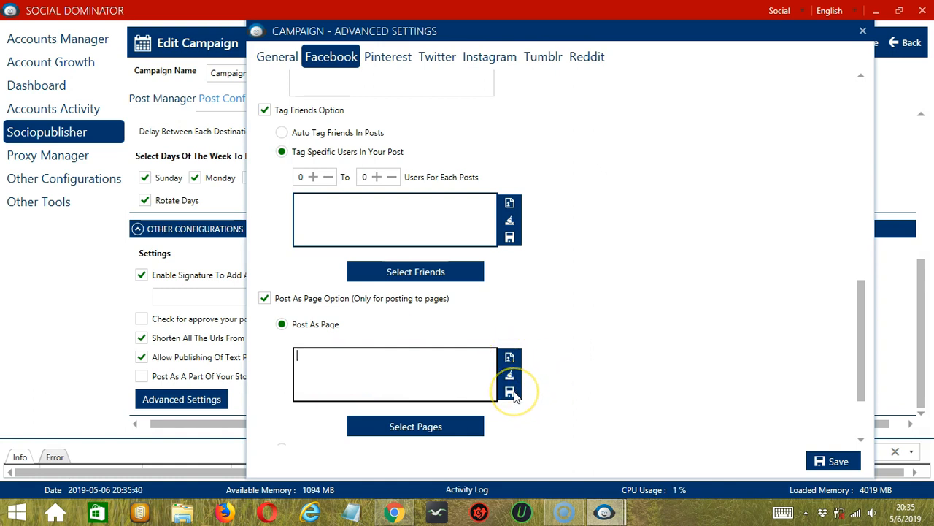
Step: Select Test Page as the page to post as and save the account's page selection
{"action": "left_click", "coordinate": [460, 427]}
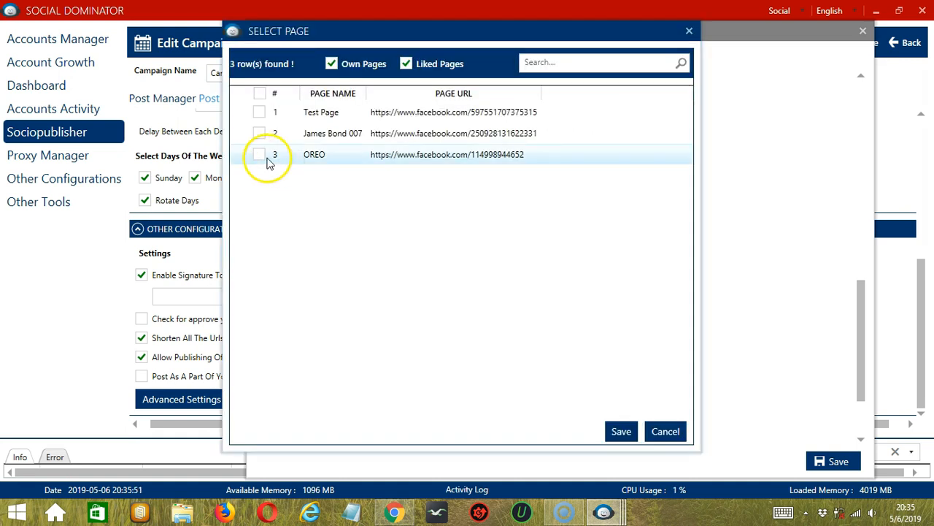
{"action": "left_click", "coordinate": [262, 114]}
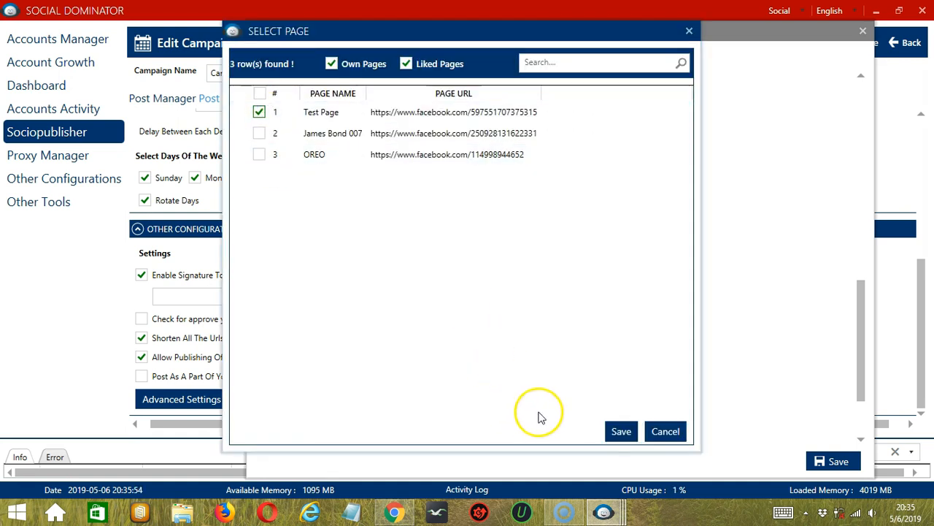
{"action": "left_click", "coordinate": [621, 432]}
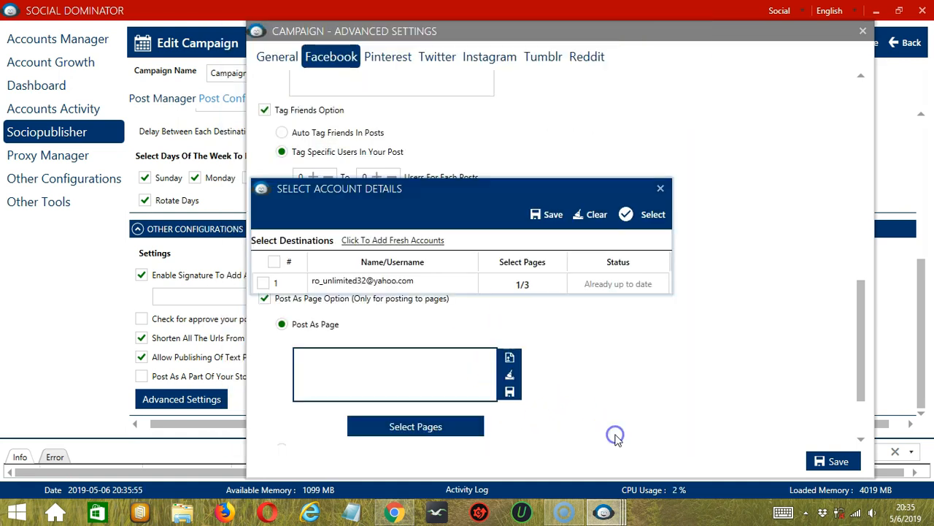
{"action": "left_click", "coordinate": [544, 216]}
Step: Switch page posting to Post As Same Page and enable mentioning specific users, with 2 to 5 users for each post
{"action": "scroll", "coordinate": [283, 370], "scroll_direction": "down", "scroll_amount": 2}
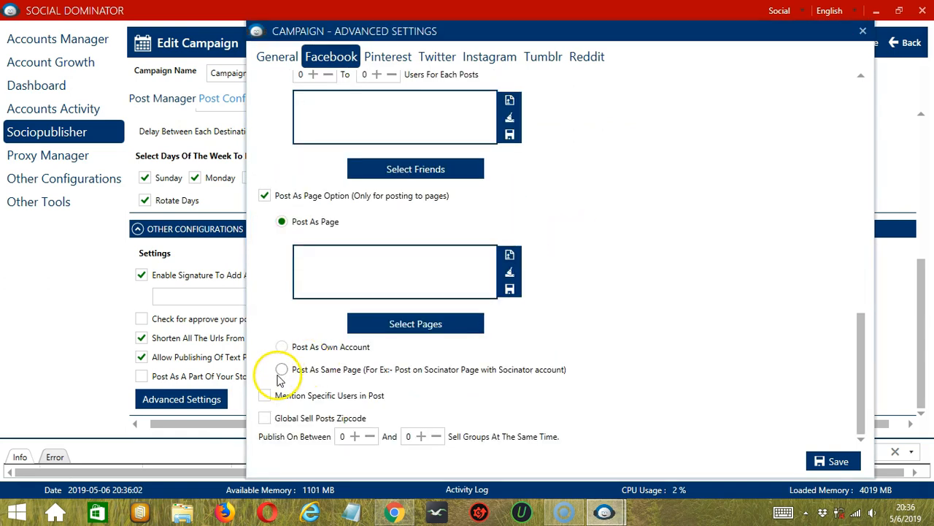
{"action": "left_click", "coordinate": [282, 372]}
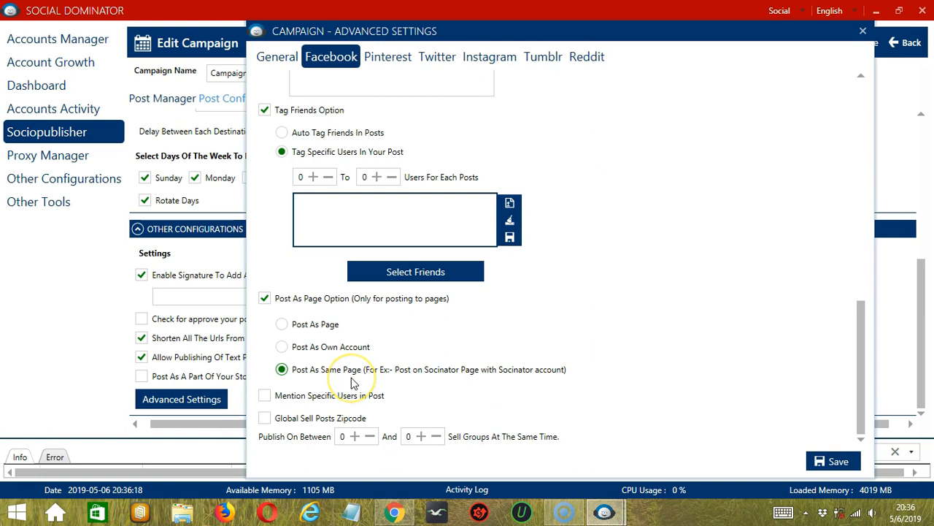
{"action": "left_click", "coordinate": [265, 396]}
{"action": "scroll", "coordinate": [597, 372], "scroll_direction": "down", "scroll_amount": 3}
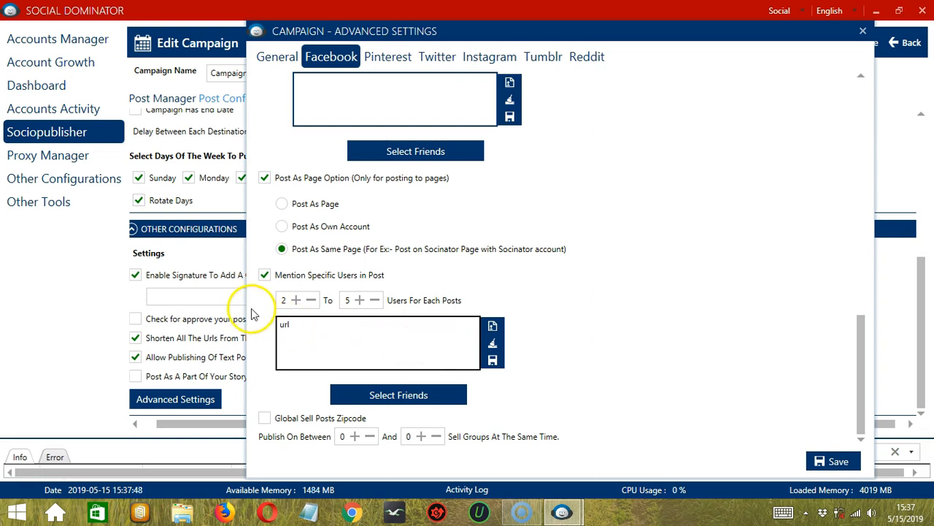
Step: Clear and save the mentioned users list, and view its friend selection without choosing anyone
{"action": "left_click", "coordinate": [494, 346]}
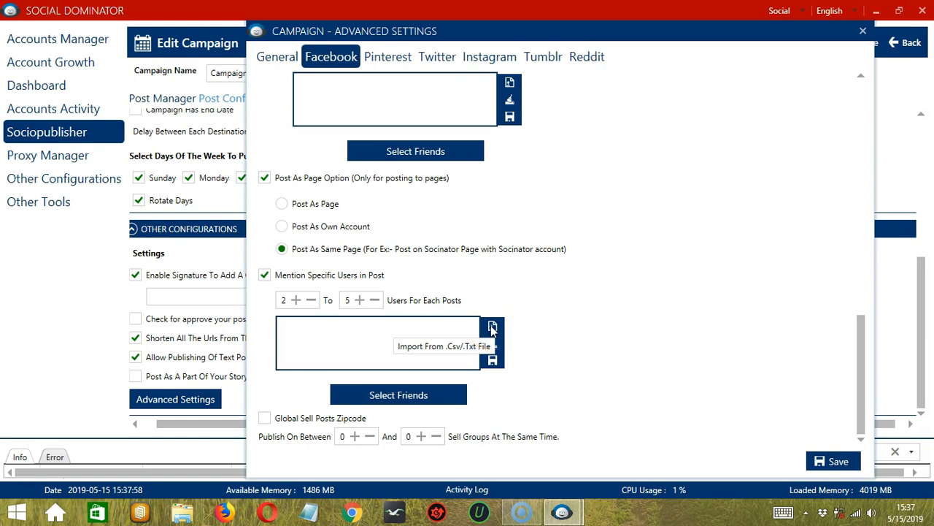
{"action": "left_click", "coordinate": [493, 360]}
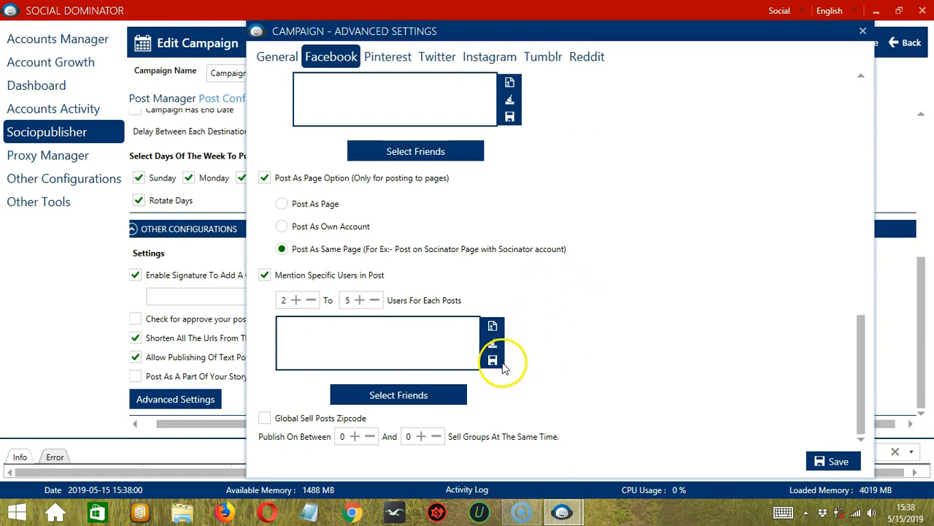
{"action": "left_click", "coordinate": [461, 388]}
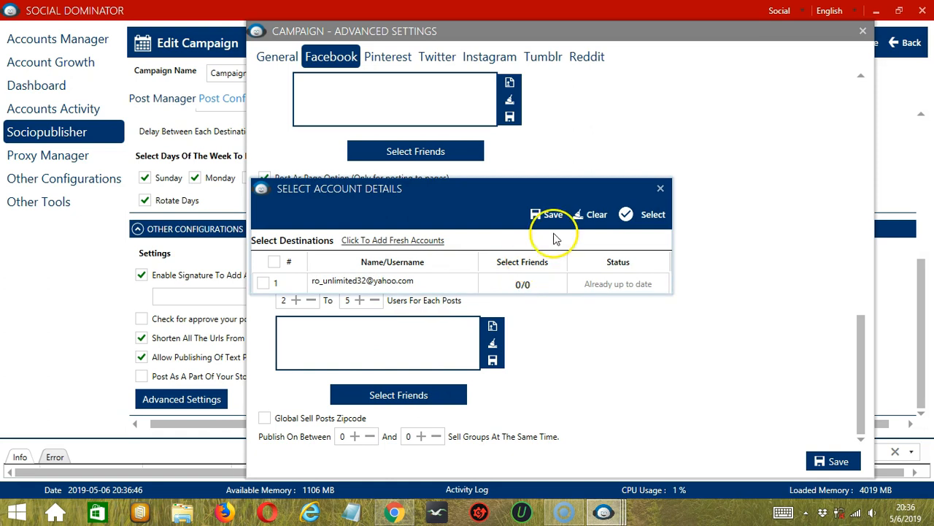
{"action": "left_click", "coordinate": [661, 188]}
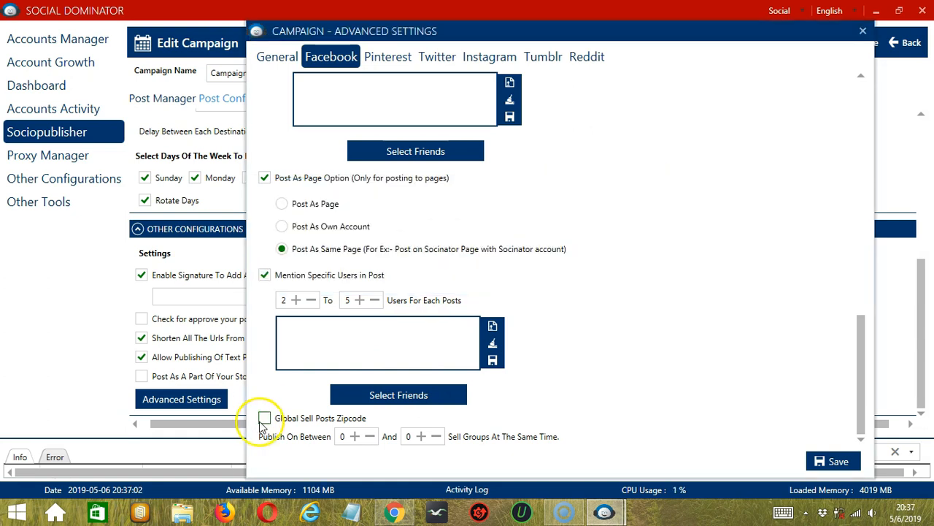
Step: Try the Global Sell Posts Zipcode option and save the campaign's advanced settings
{"action": "left_click", "coordinate": [265, 418]}
{"action": "left_click", "coordinate": [308, 412]}
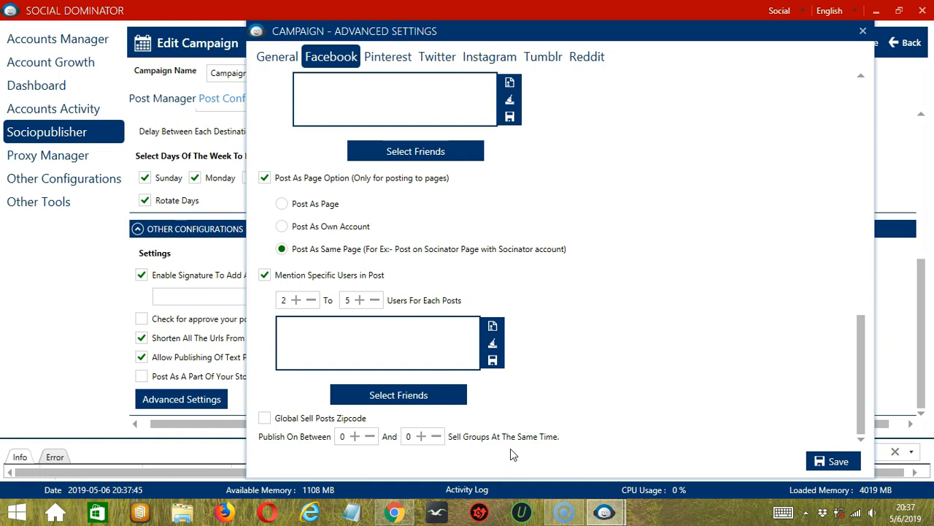
{"action": "left_click", "coordinate": [831, 462]}
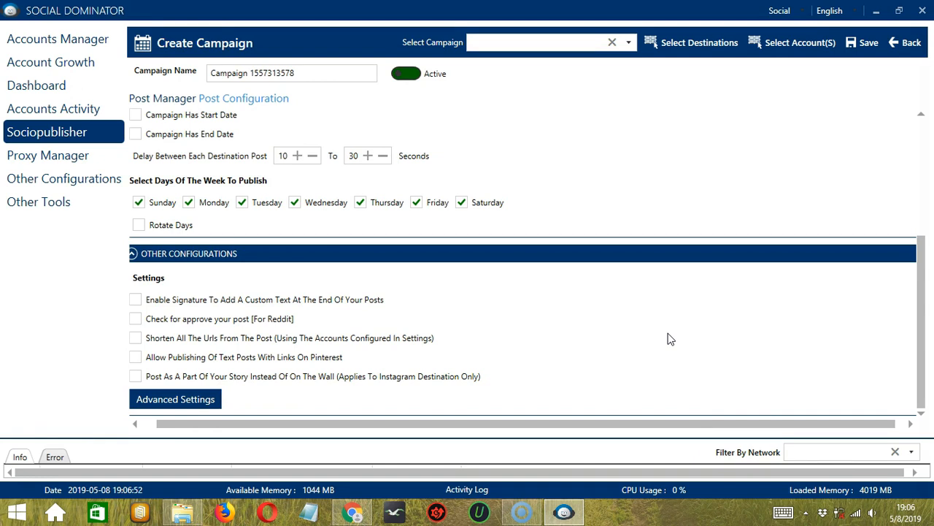
{"action": "left_click", "coordinate": [674, 51]}
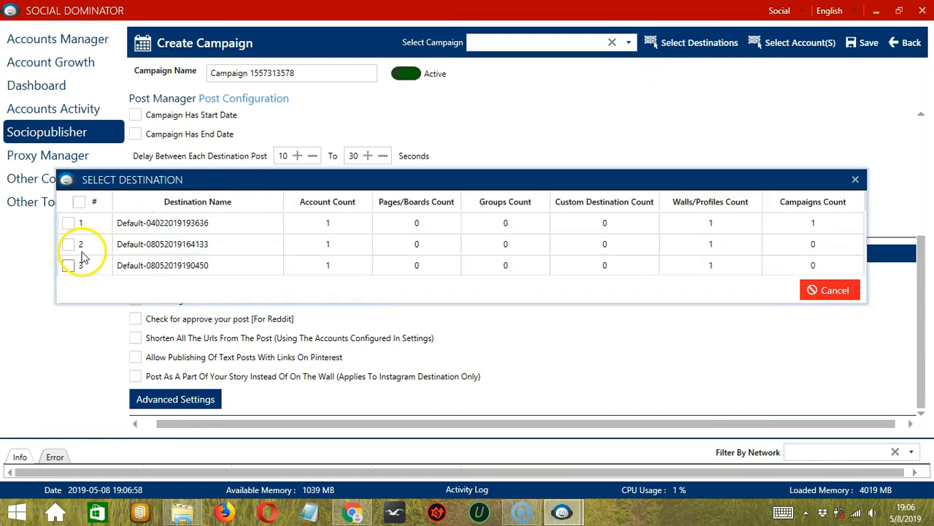
{"action": "left_click", "coordinate": [69, 266]}
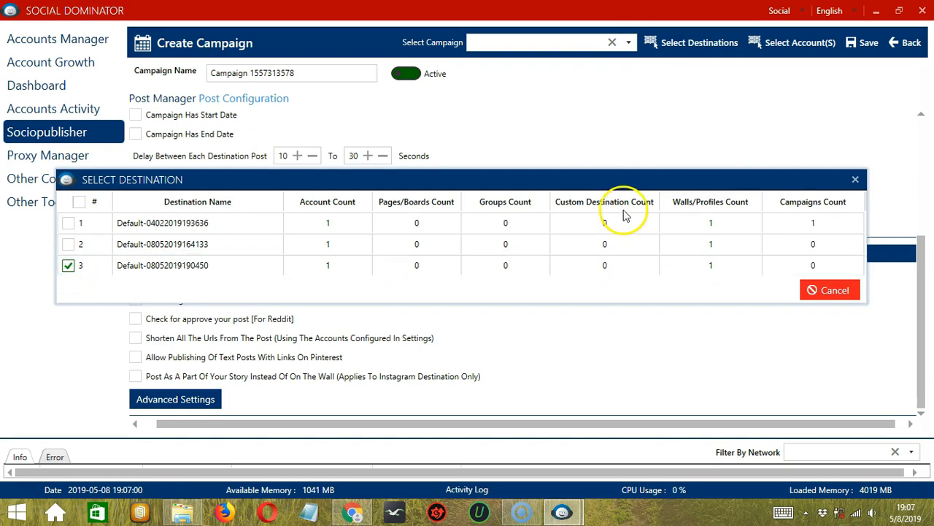
{"action": "left_click", "coordinate": [856, 180]}
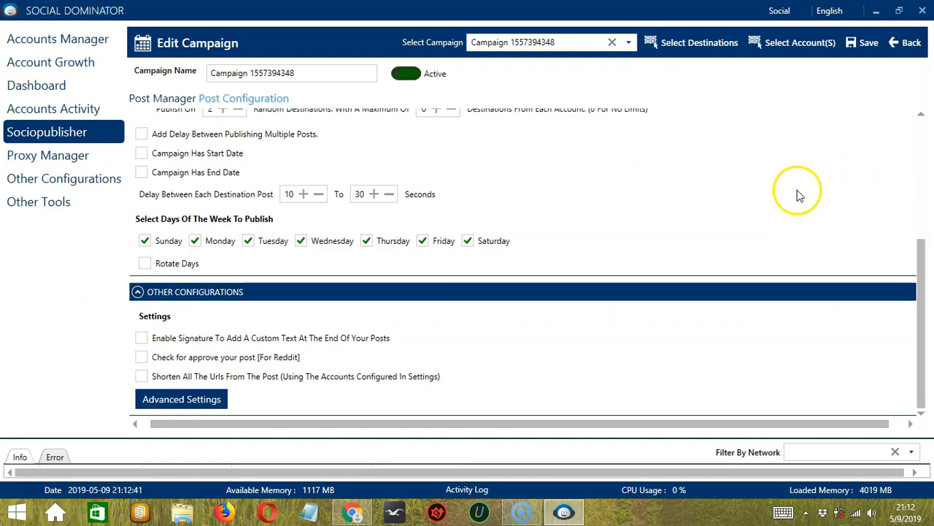
Step: Select the Facebook account for a new campaign destination and choose its OREO page
{"action": "left_click", "coordinate": [790, 48]}
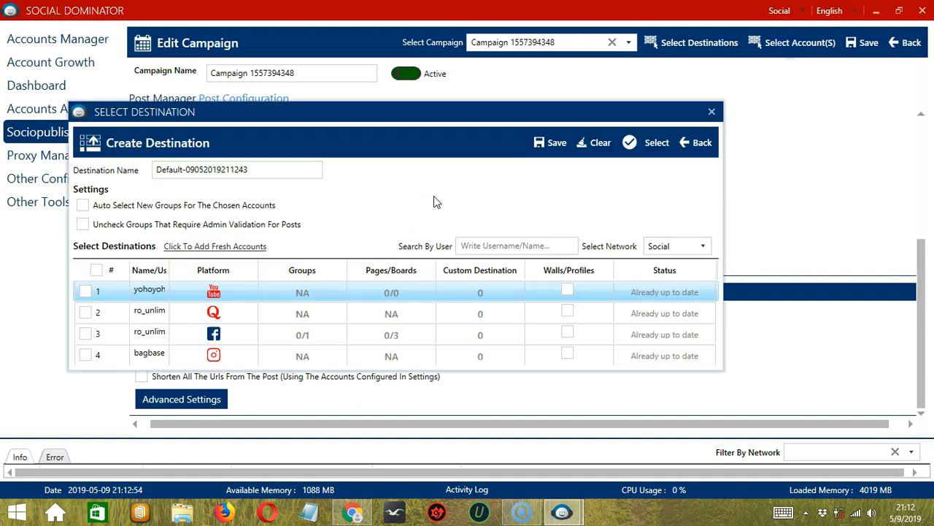
{"action": "left_click", "coordinate": [85, 334]}
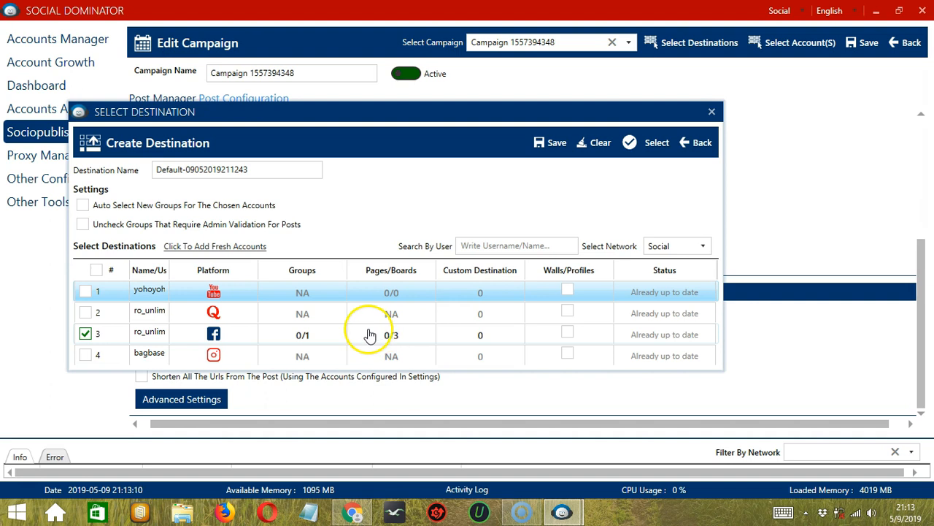
{"action": "left_click", "coordinate": [406, 334]}
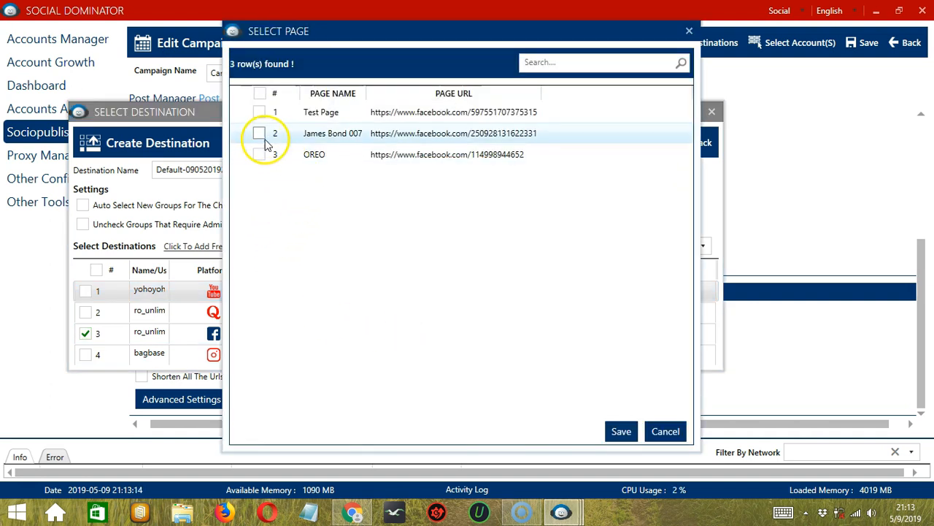
{"action": "left_click", "coordinate": [259, 154]}
{"action": "left_click", "coordinate": [621, 430]}
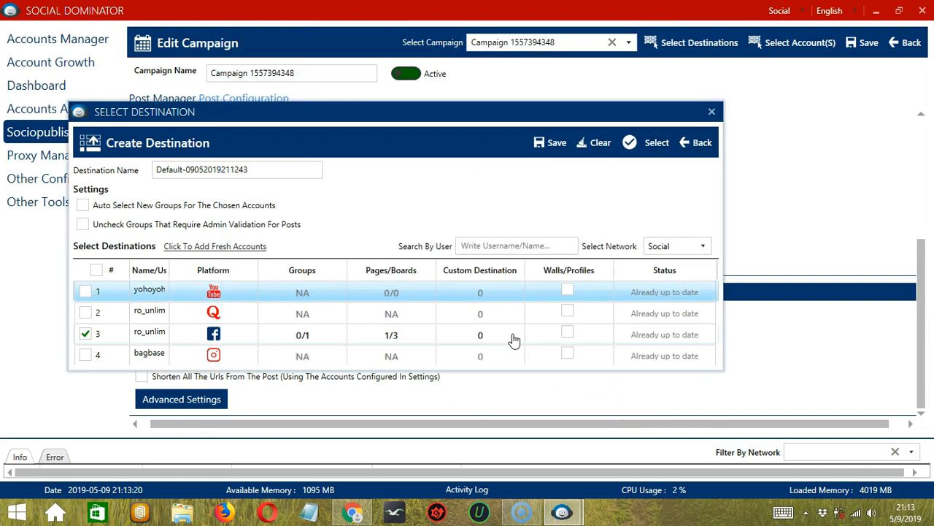
Step: Include the Facebook account's wall/profile, save the destination, and save the campaign
{"action": "left_click", "coordinate": [567, 334]}
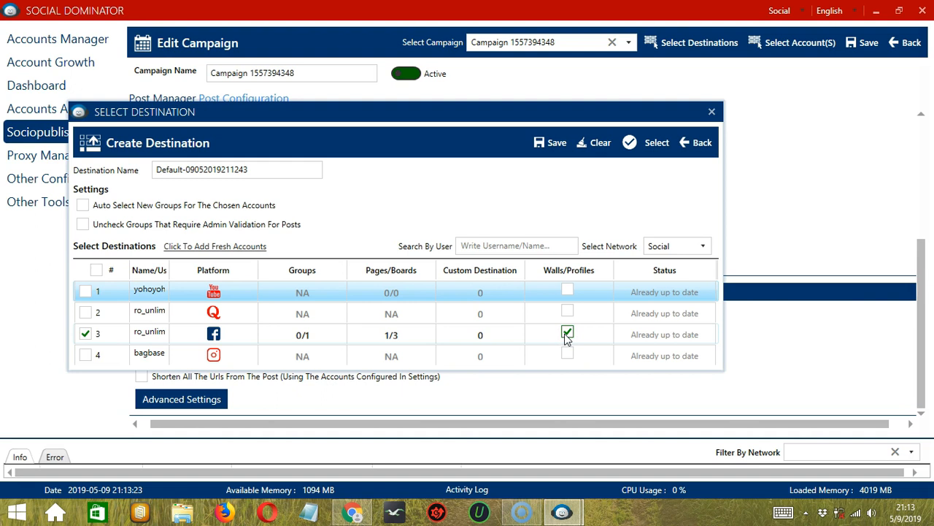
{"action": "left_click", "coordinate": [553, 145]}
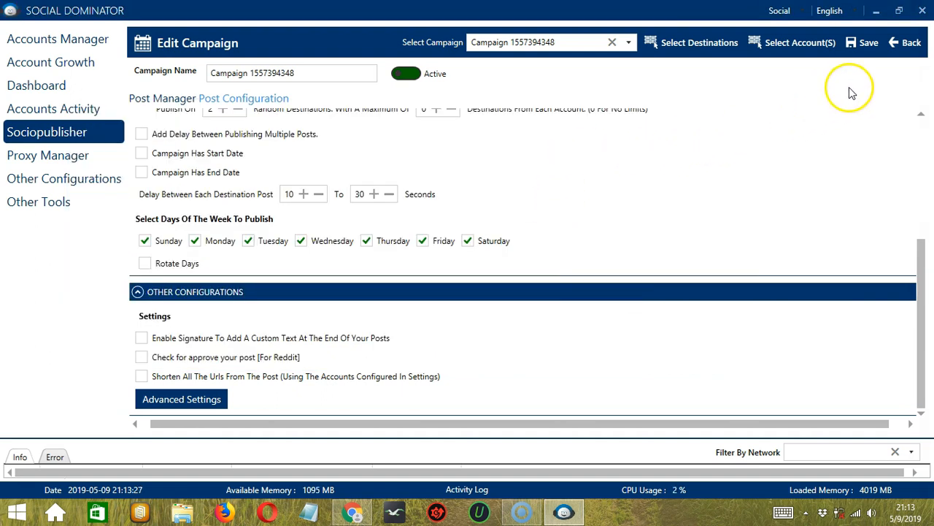
{"action": "left_click", "coordinate": [866, 50]}
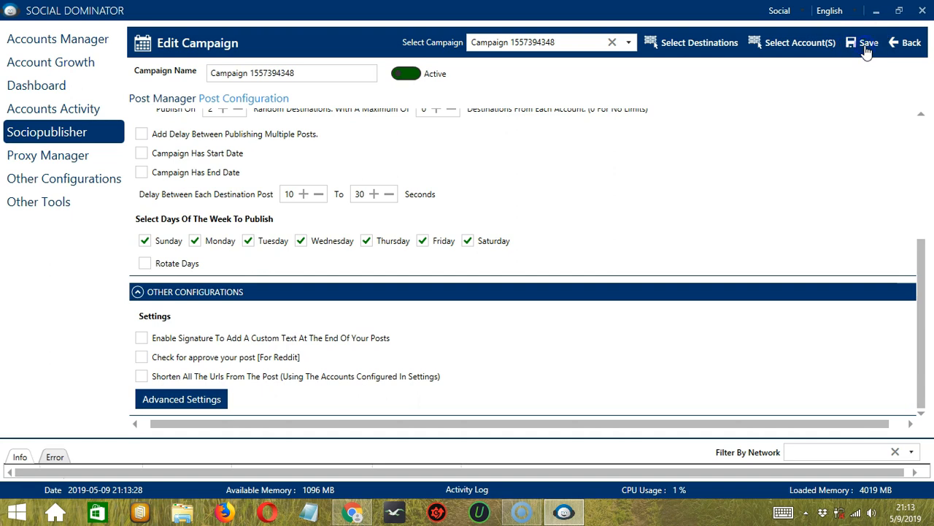